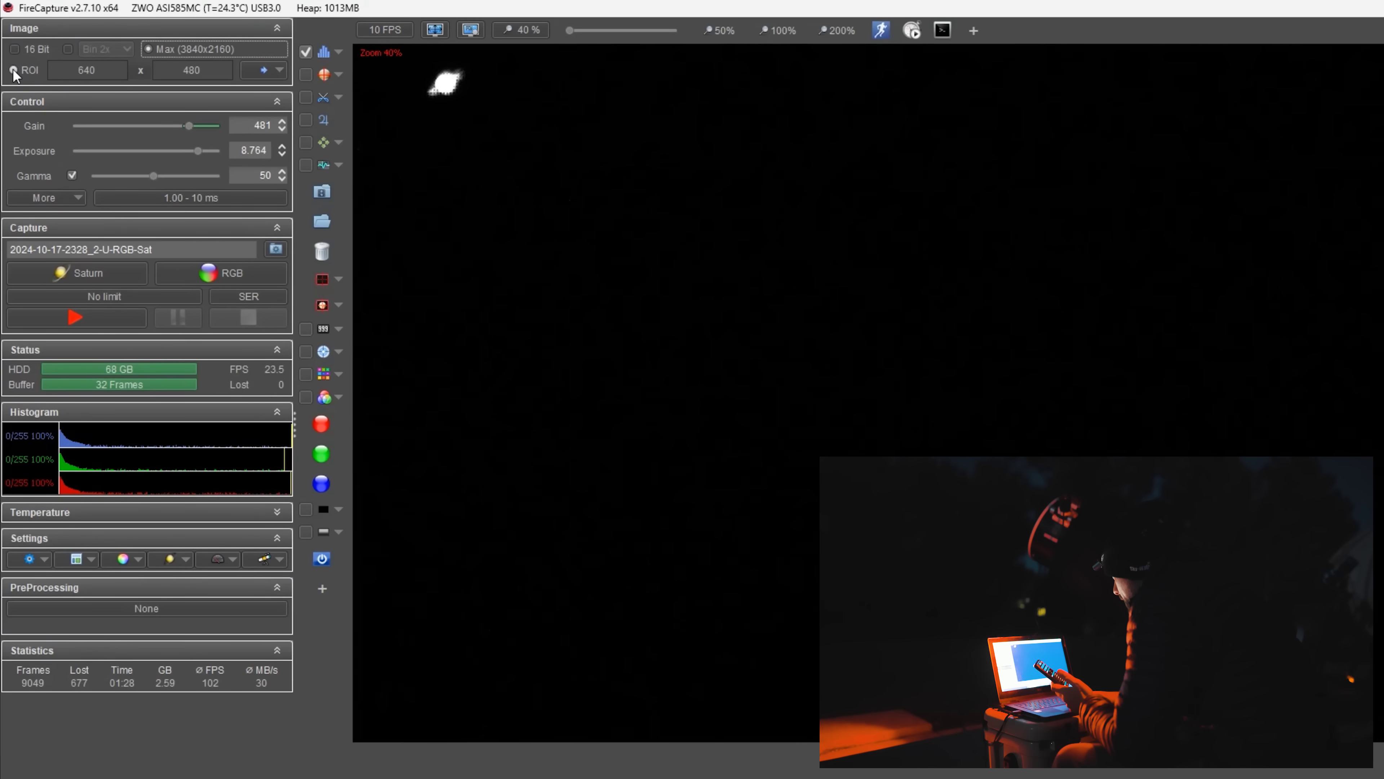
- Restrict capture to a 640×480 ROI and enlarge the Saturn preview to about 185%
{"action": "left_click", "coordinate": [14, 70]}
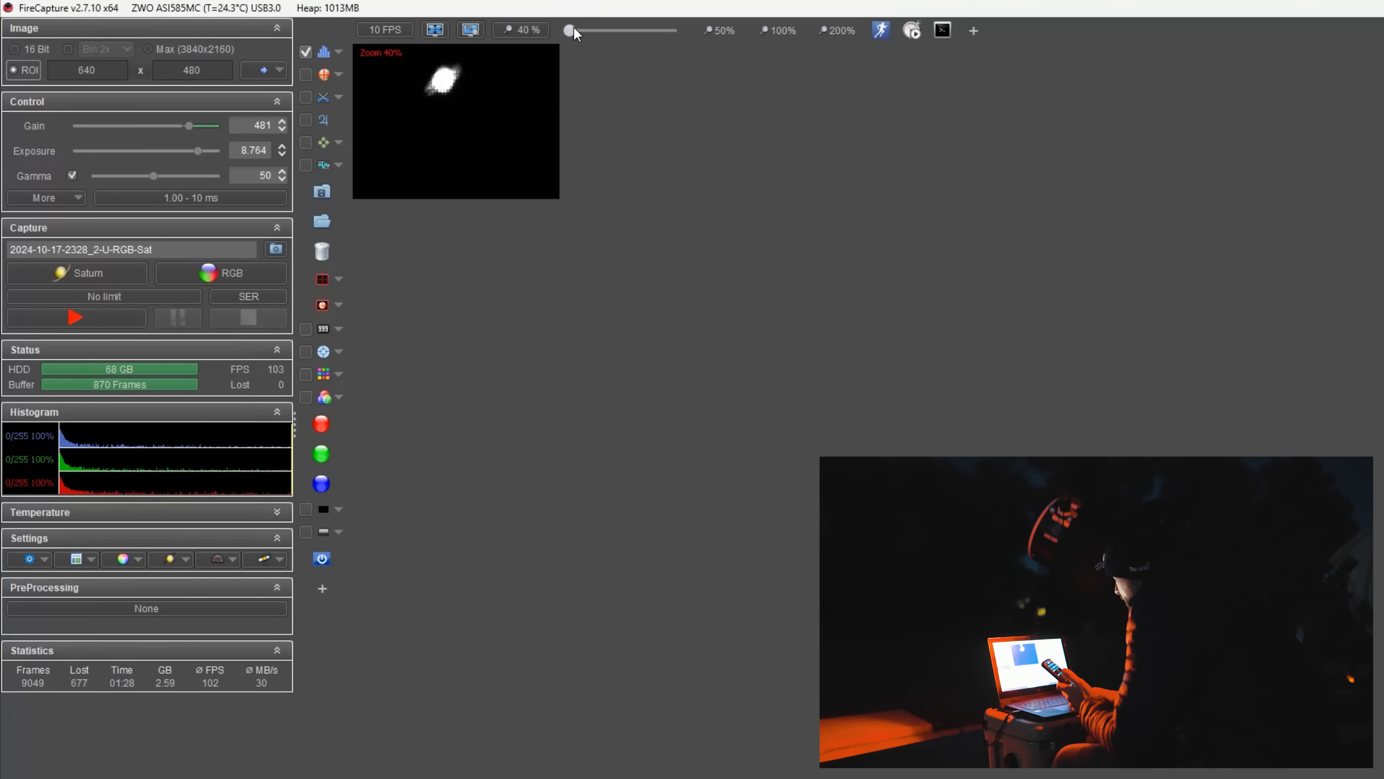
{"action": "left_click_drag", "start_coordinate": [574, 29], "coordinate": [603, 32]}
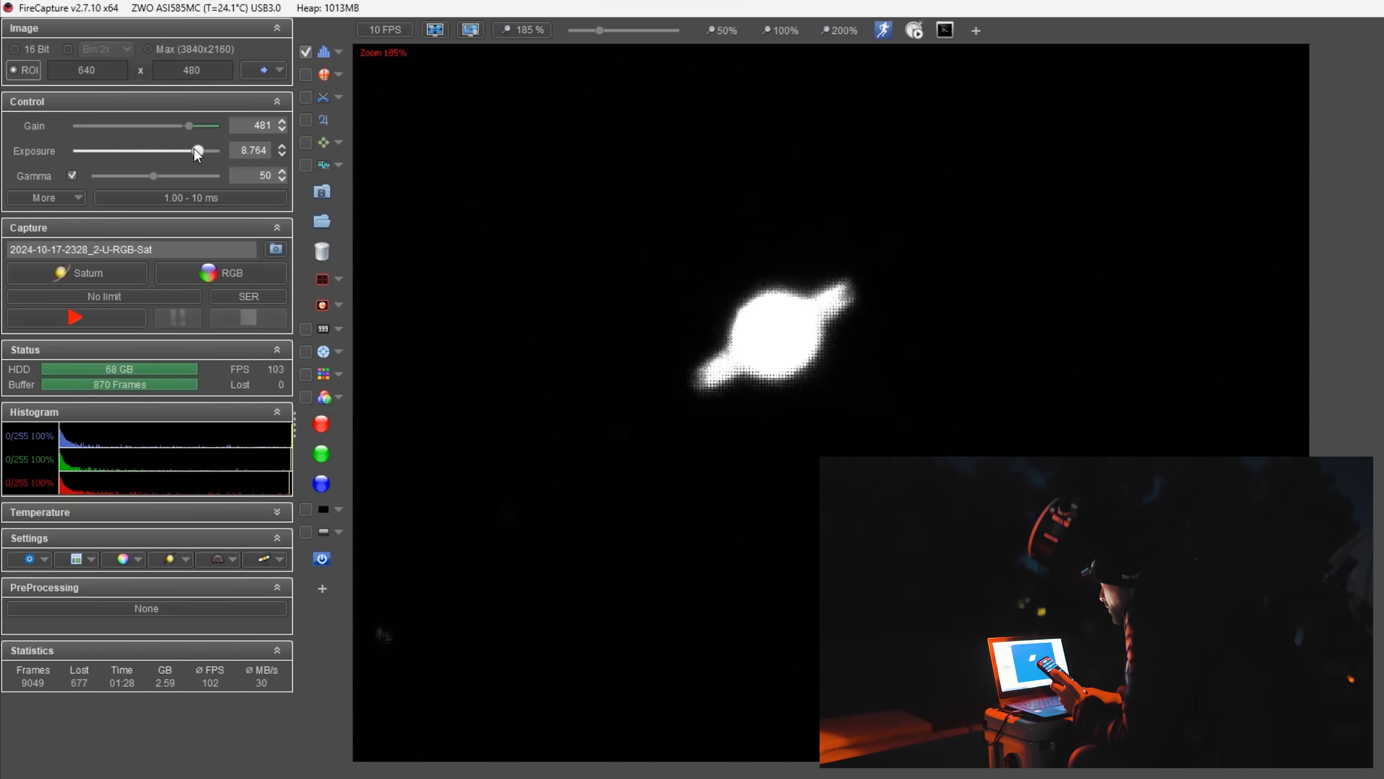
- Drop exposure to 5.599 ms and gain to 336, checking zoomed in before settling at 151%
{"action": "left_click_drag", "start_coordinate": [197, 149], "coordinate": [191, 151]}
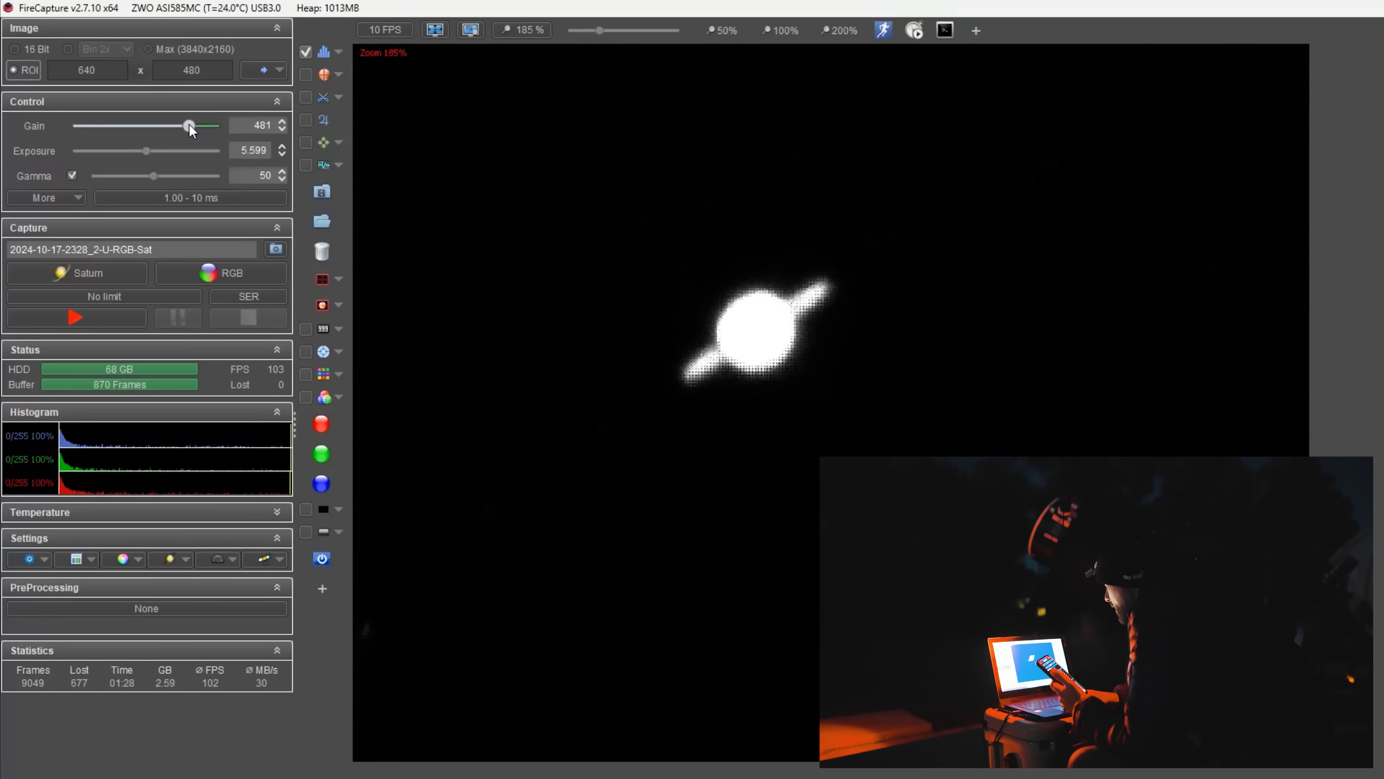
{"action": "left_click_drag", "start_coordinate": [191, 129], "coordinate": [160, 127]}
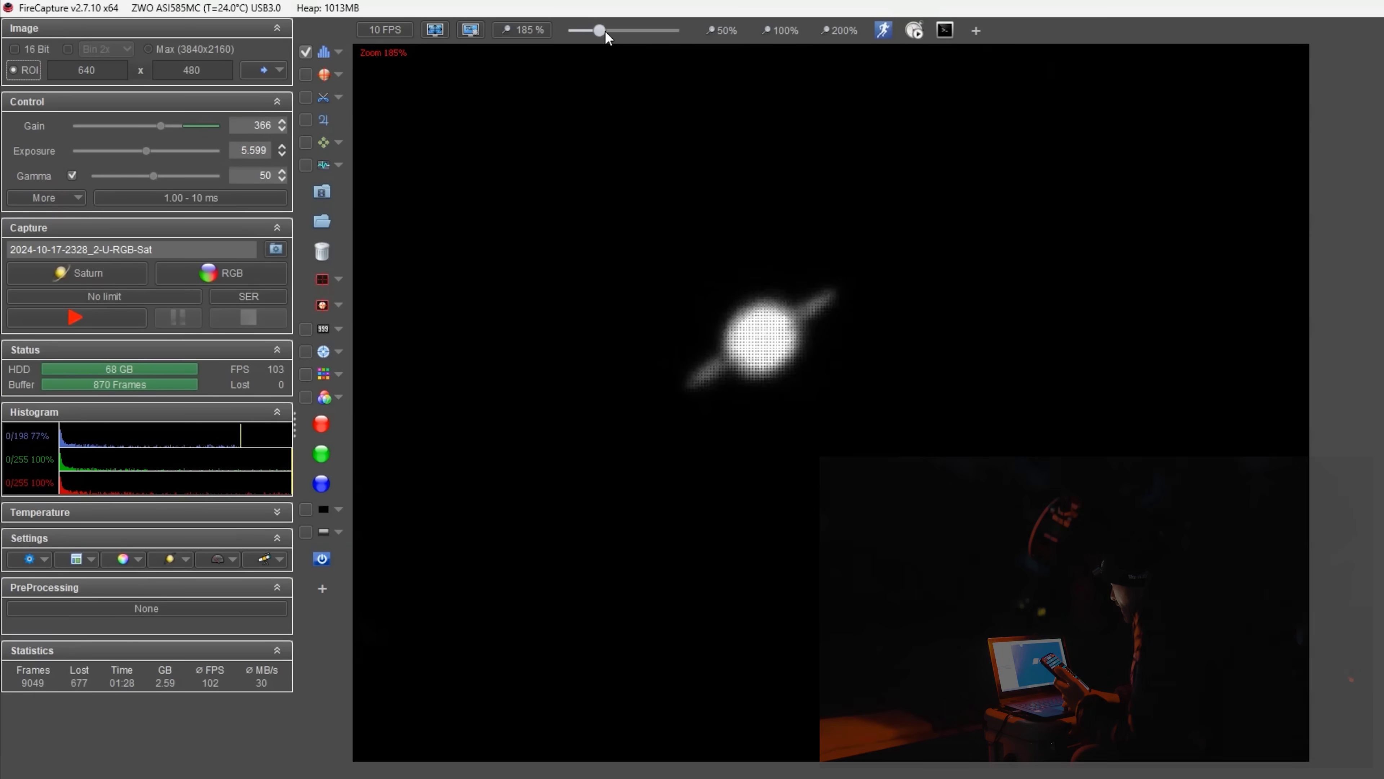
{"action": "left_click_drag", "start_coordinate": [605, 30], "coordinate": [615, 31]}
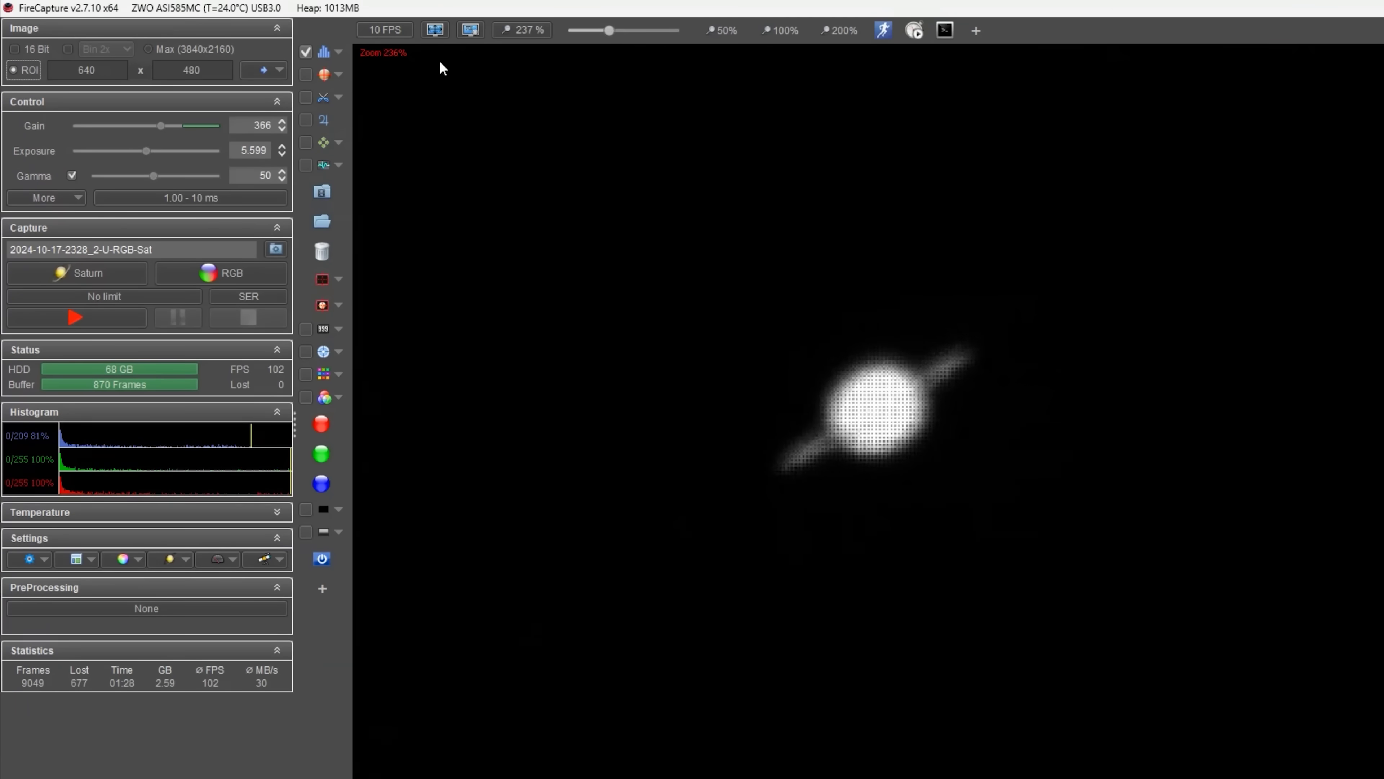
{"action": "left_click_drag", "start_coordinate": [164, 129], "coordinate": [153, 128]}
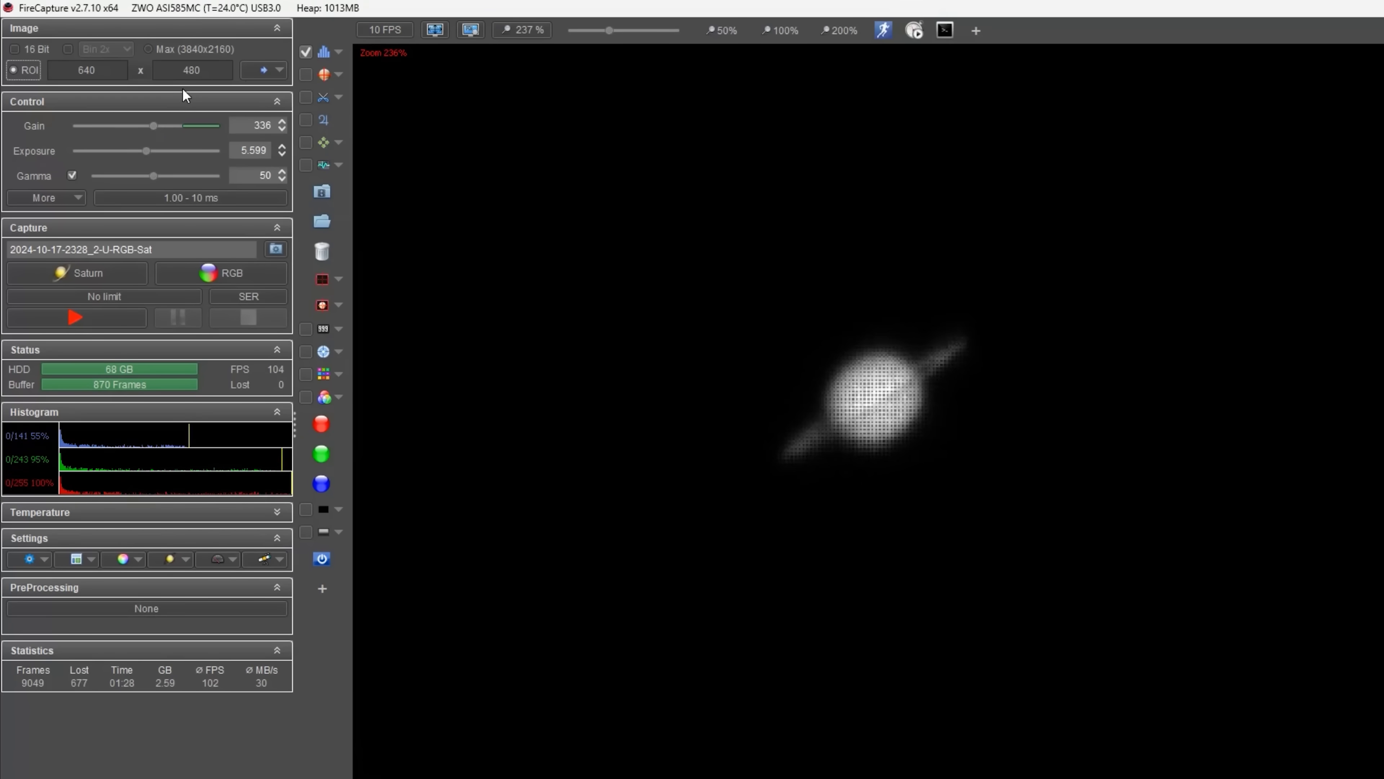
{"action": "left_click_drag", "start_coordinate": [609, 31], "coordinate": [591, 33]}
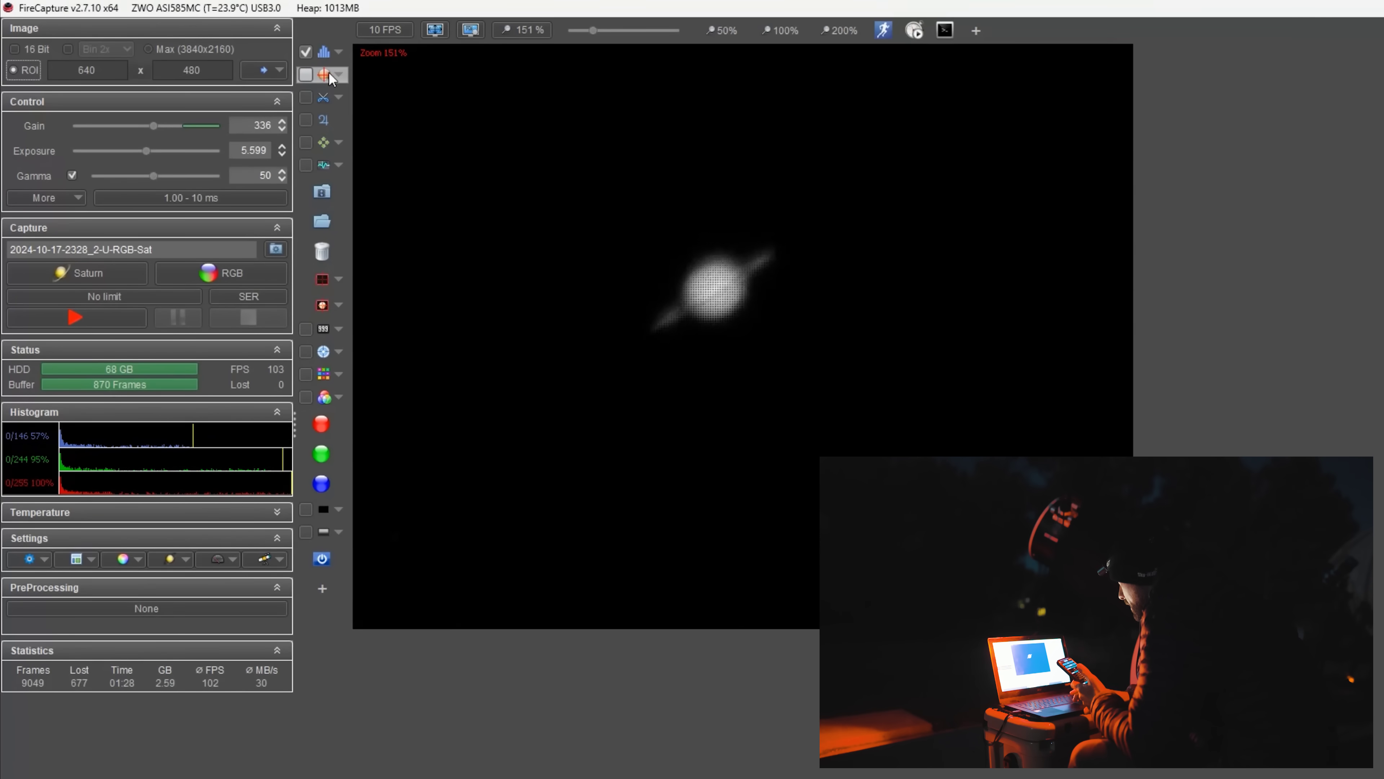
- Enable AutoAlign, set gain 303 and exposure 4.808 ms, and start recording Saturn
{"action": "left_click", "coordinate": [309, 74]}
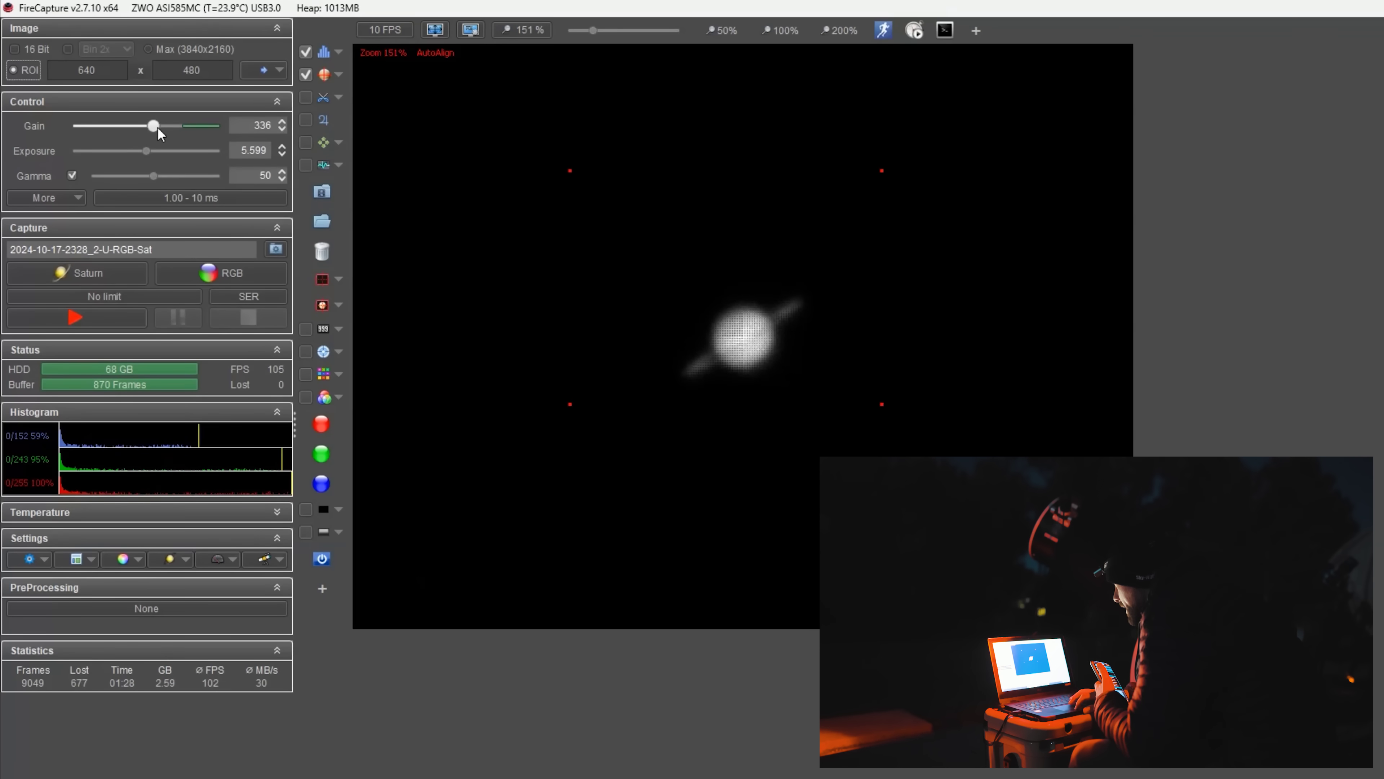
{"action": "left_click_drag", "start_coordinate": [158, 129], "coordinate": [149, 128]}
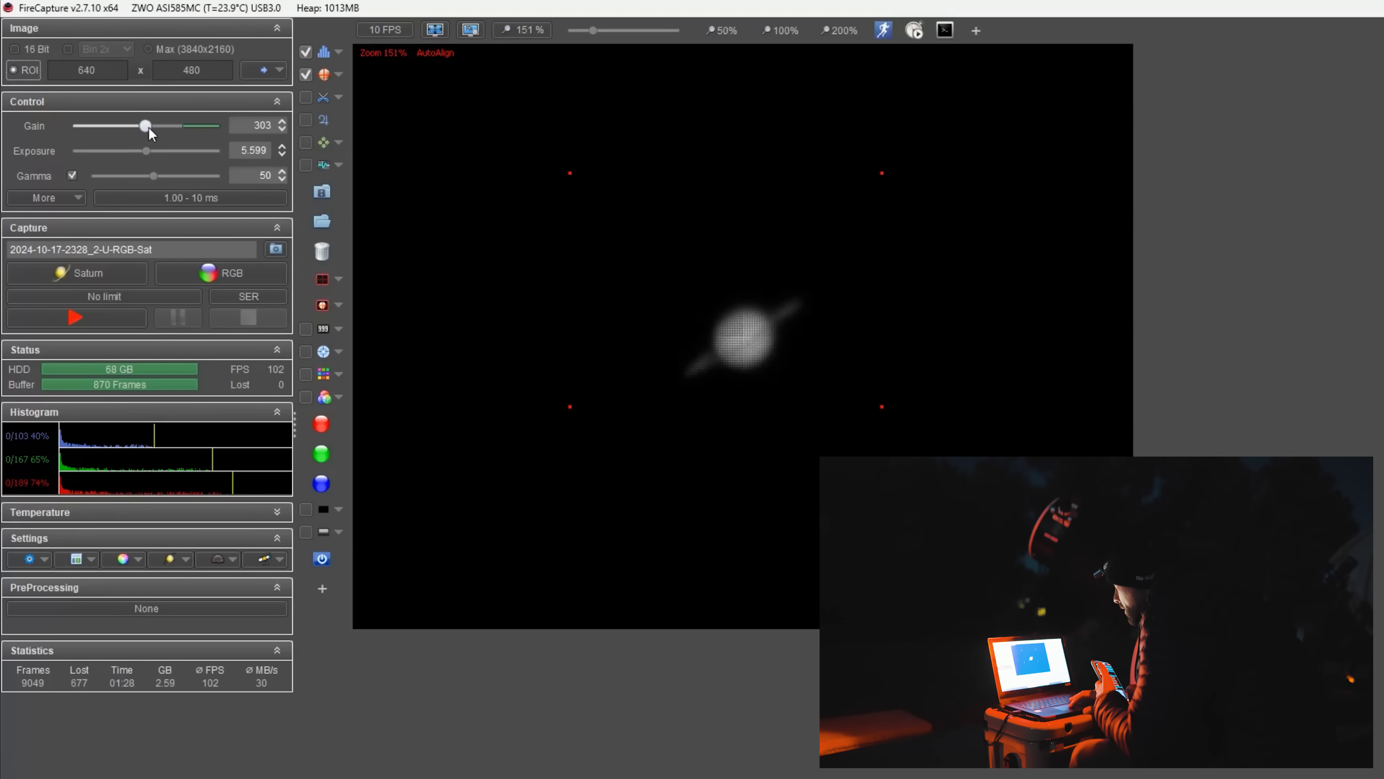
{"action": "left_click_drag", "start_coordinate": [147, 153], "coordinate": [143, 152]}
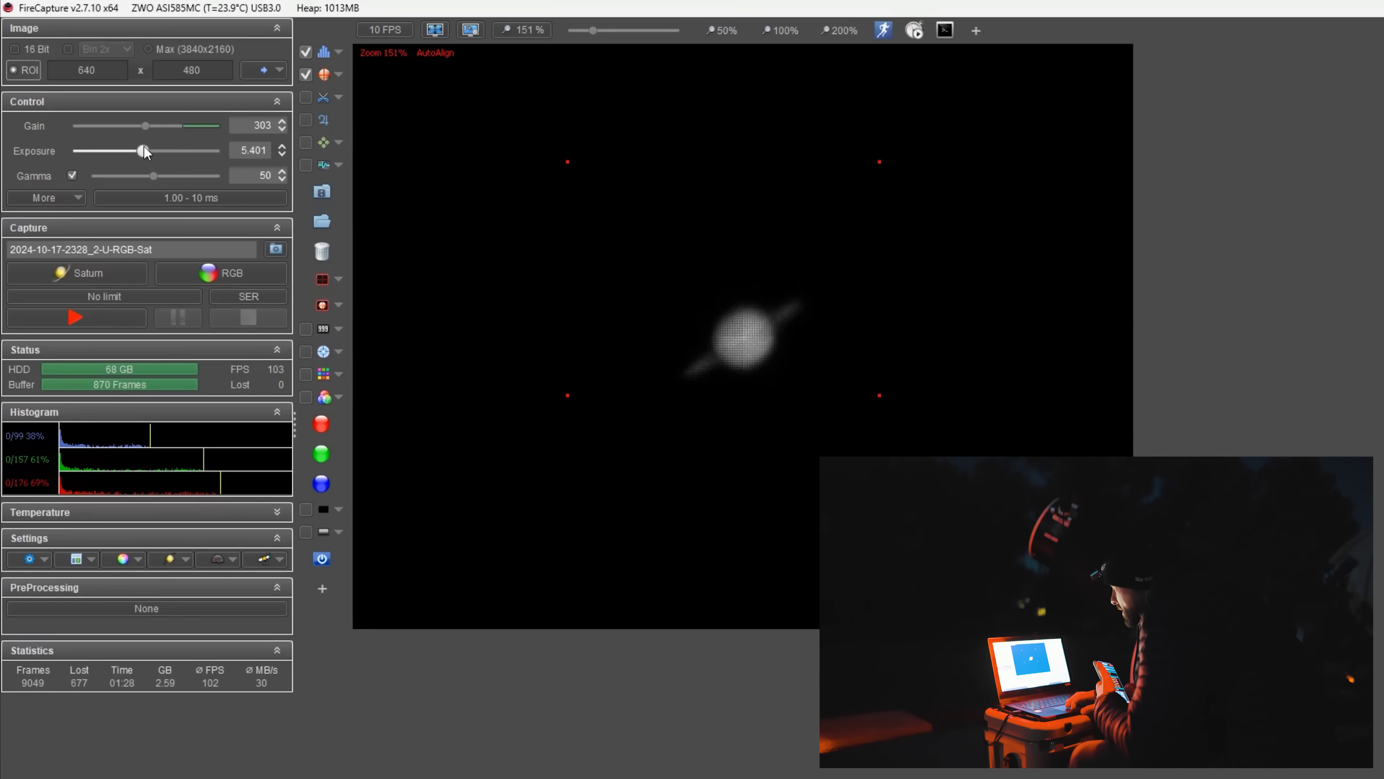
{"action": "left_click_drag", "start_coordinate": [144, 145], "coordinate": [133, 143]}
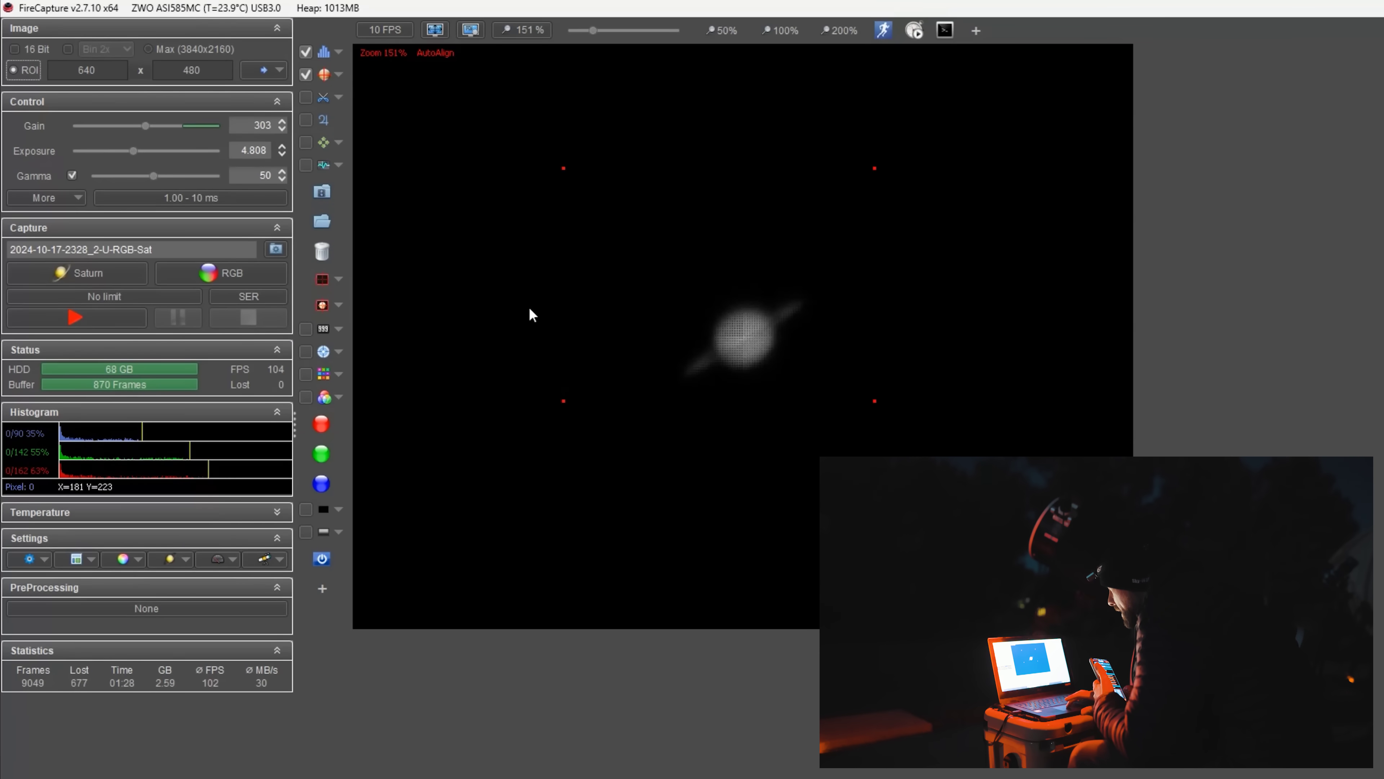
{"action": "left_click", "coordinate": [98, 316]}
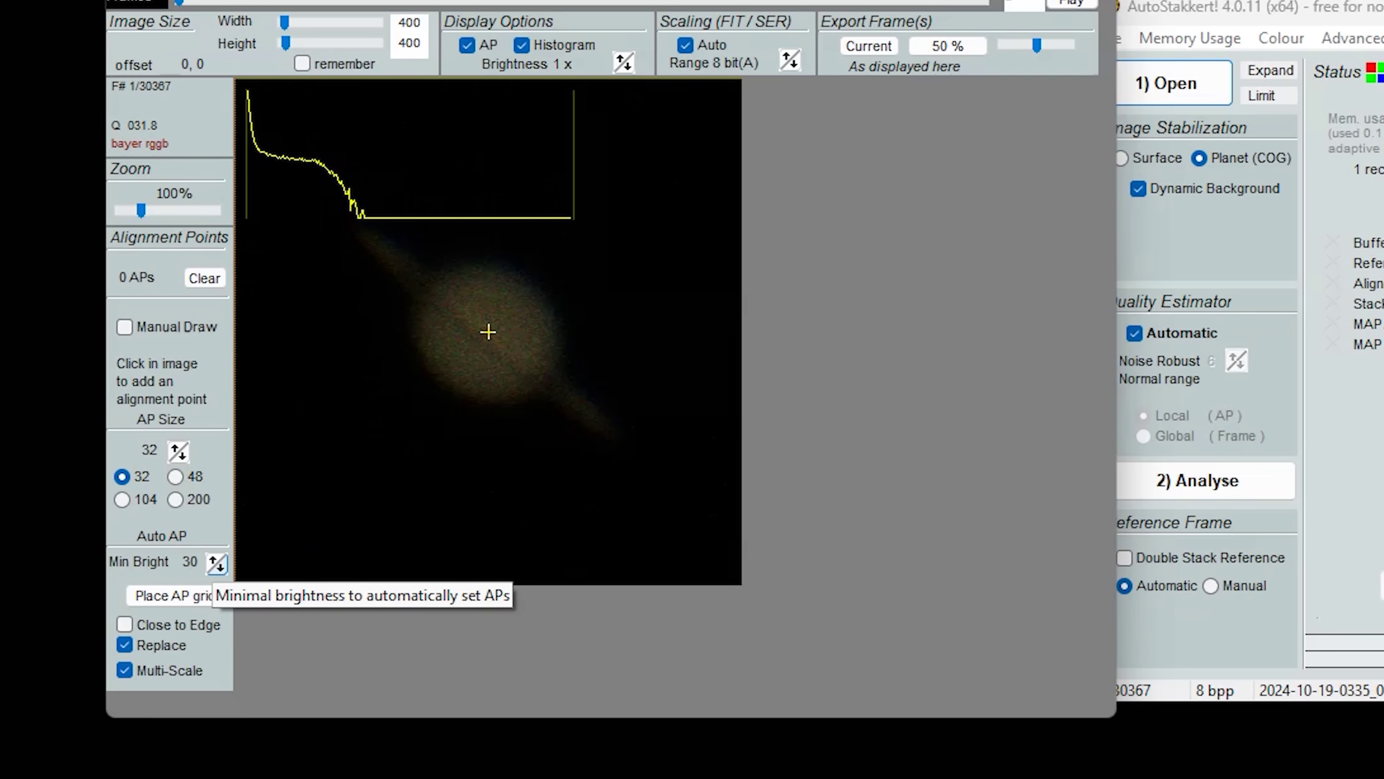
- Set Min Bright 5 and AP size 48, place the AP grid over Saturn, and analyse
{"action": "left_click", "coordinate": [220, 567]}
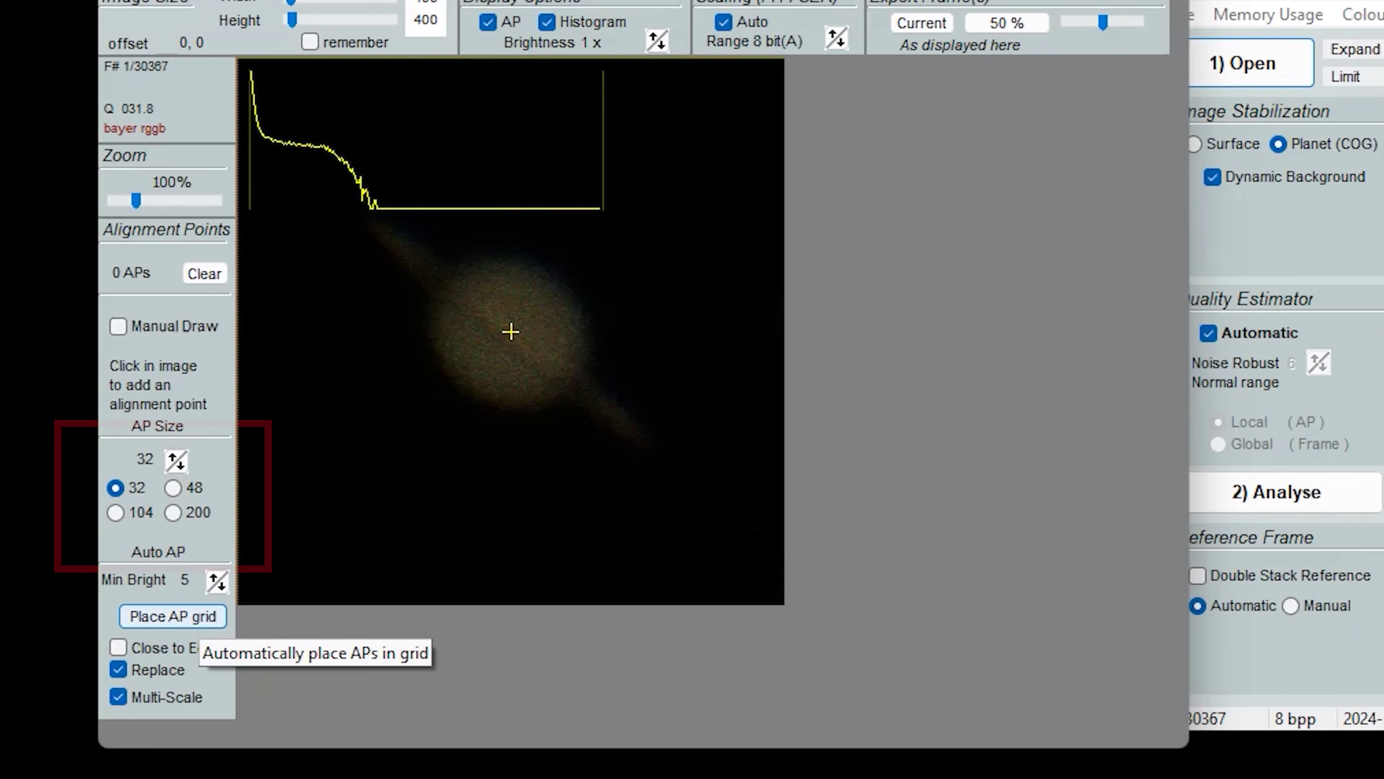
{"action": "left_click", "coordinate": [173, 488]}
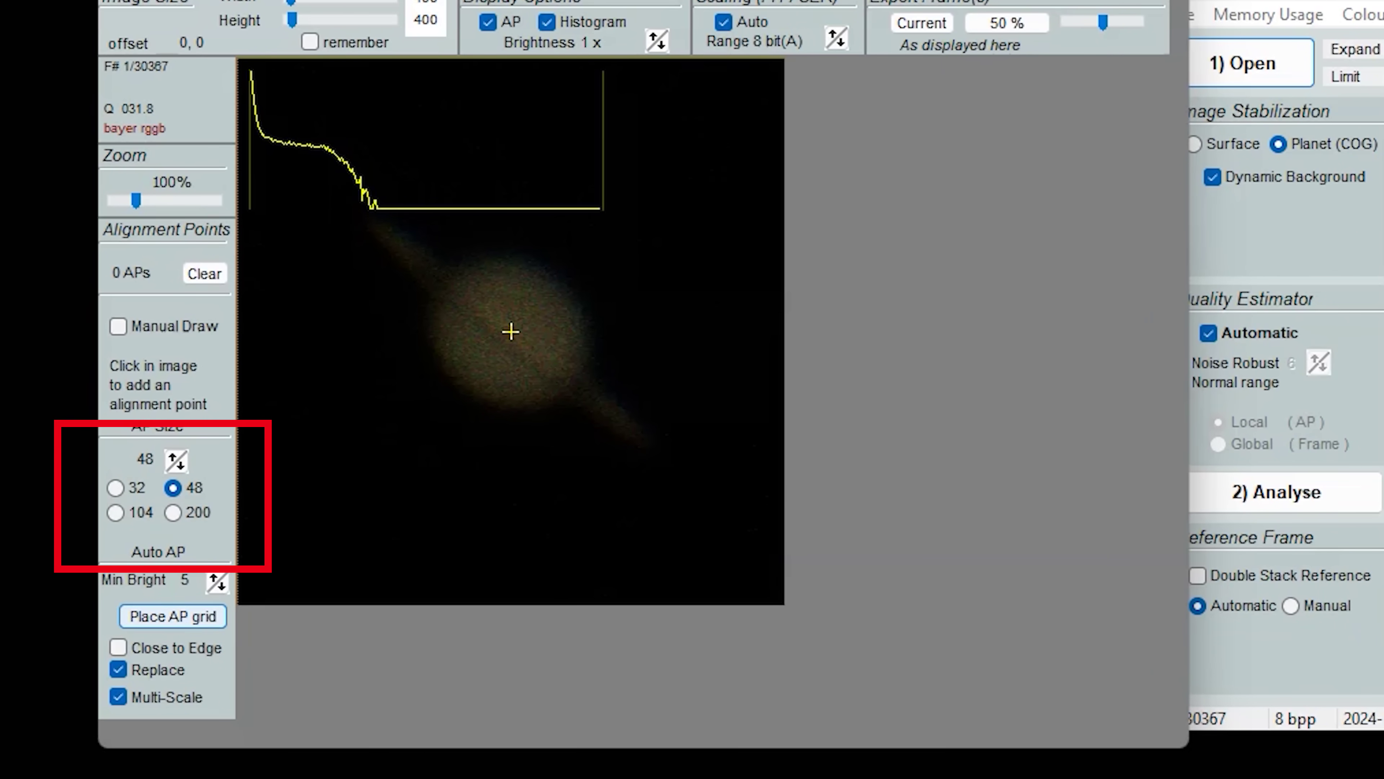
{"action": "left_click", "coordinate": [173, 616]}
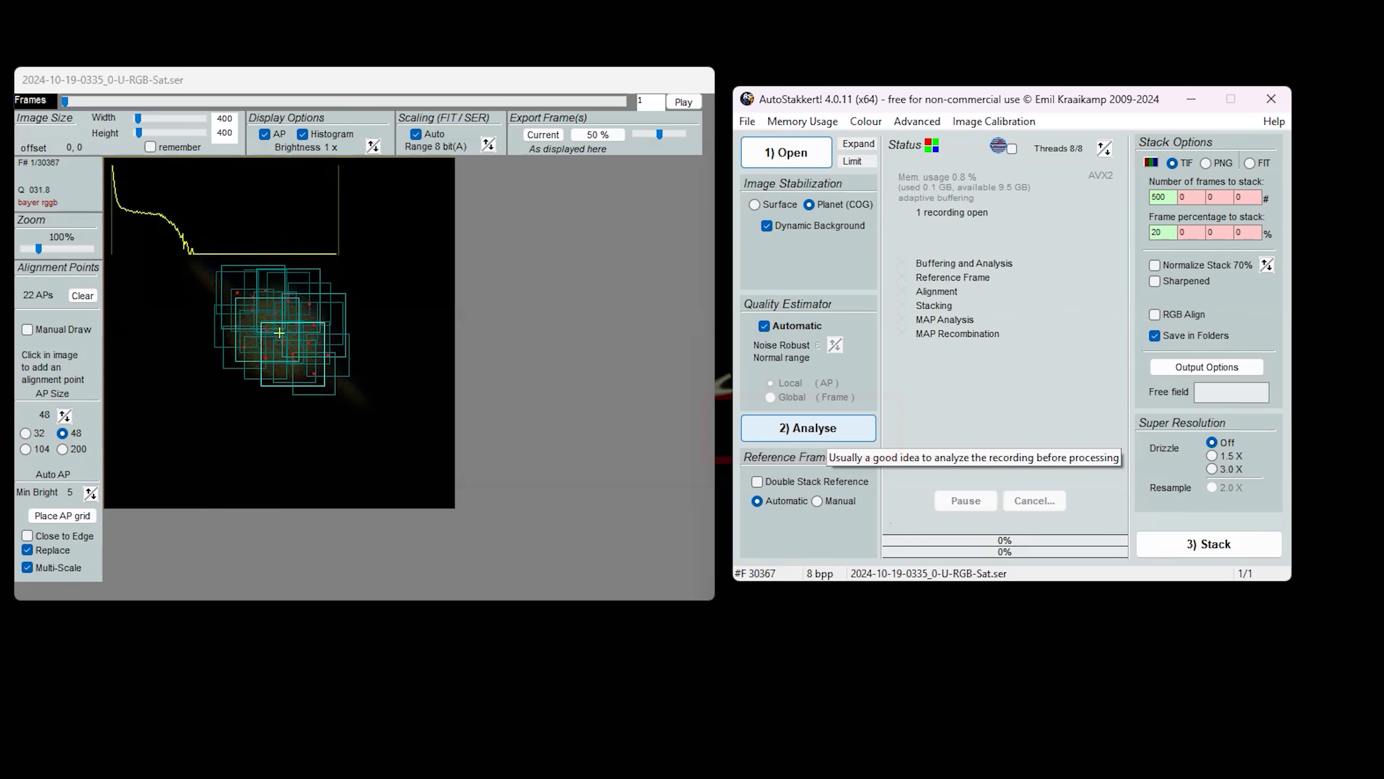
{"action": "left_click", "coordinate": [809, 428]}
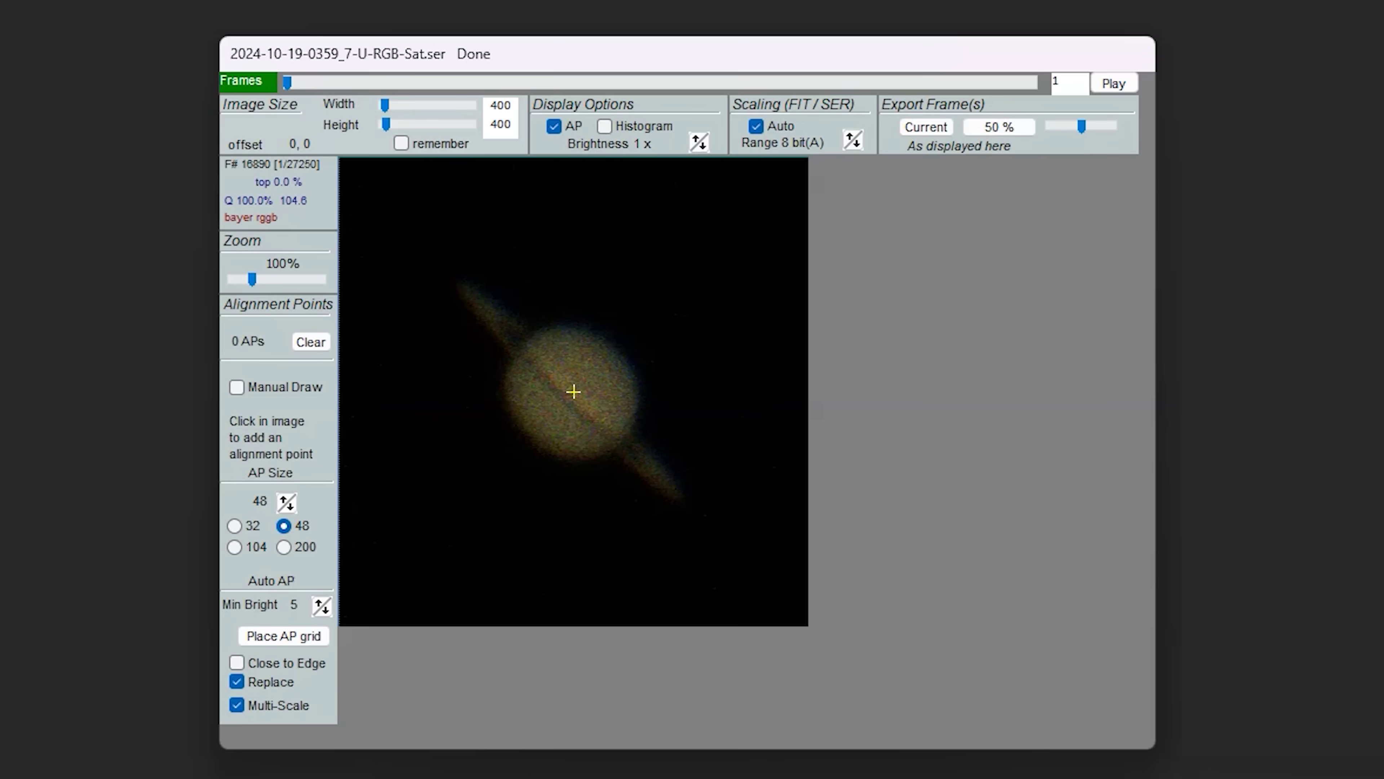
- Scrub the Frames slider forward to inspect later frames of the analysed recording
{"action": "left_click_drag", "start_coordinate": [287, 82], "coordinate": [514, 82]}
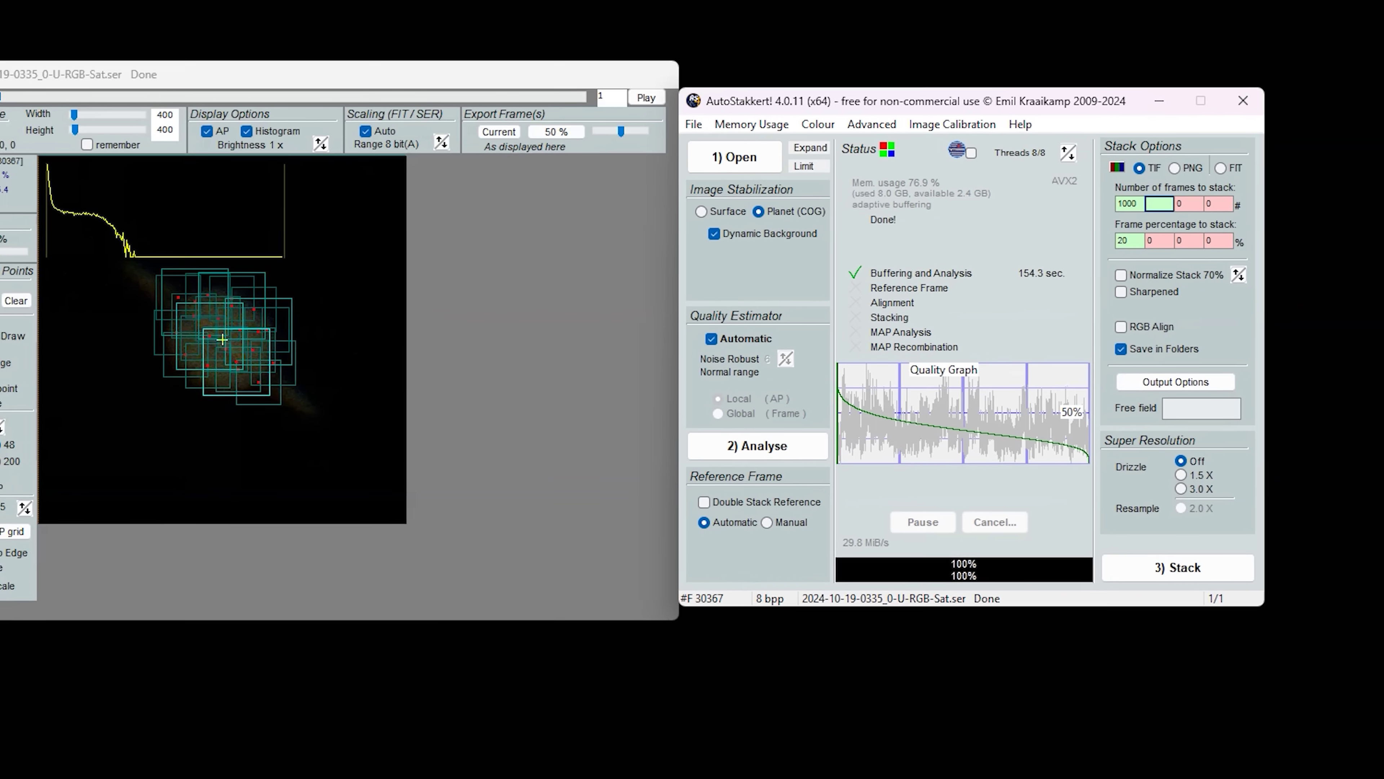
- Stack the best 1000 frames with 1.5 X drizzle
{"action": "type", "text": "1000"}
{"action": "key", "text": "Tab"}
{"action": "left_click", "coordinate": [1054, 205]}
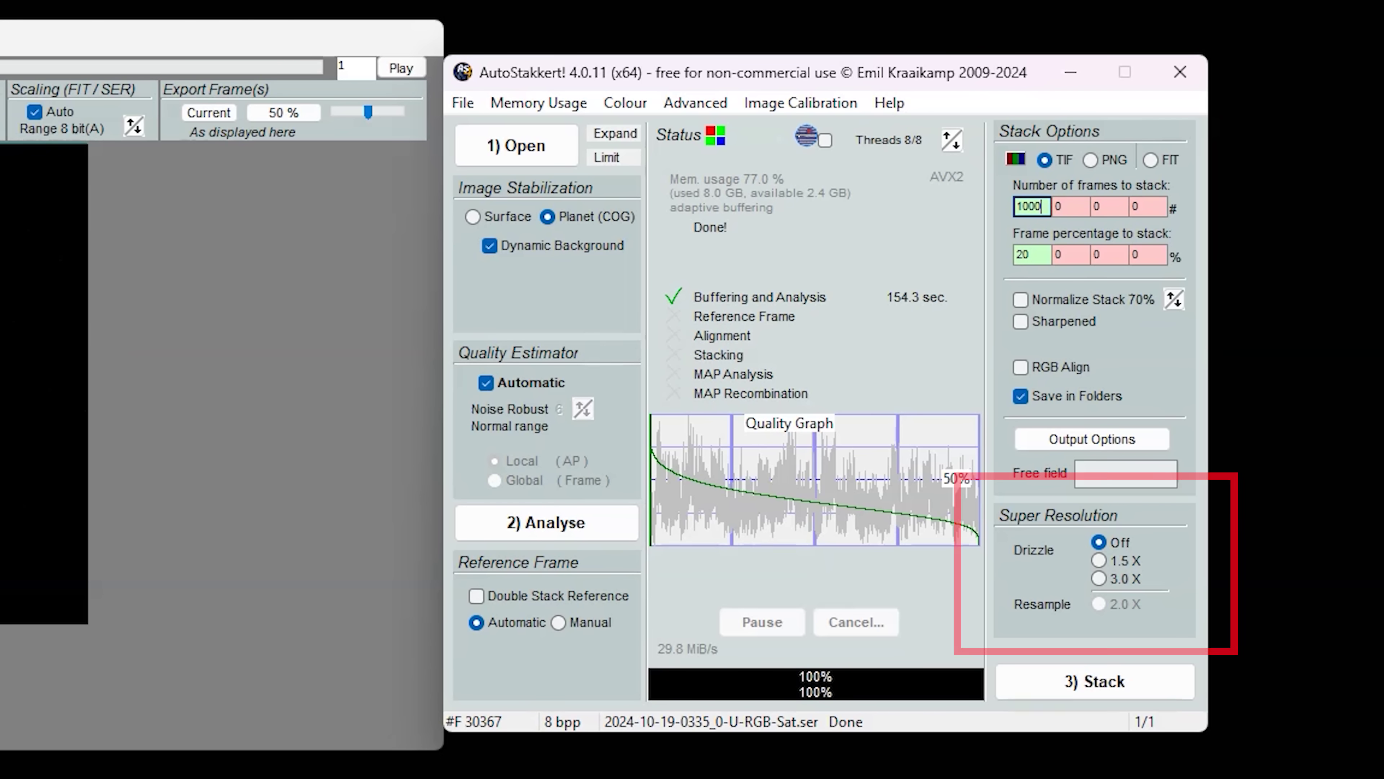
{"action": "left_click_drag", "start_coordinate": [709, 73], "coordinate": [574, 64]}
{"action": "left_click", "coordinate": [965, 552]}
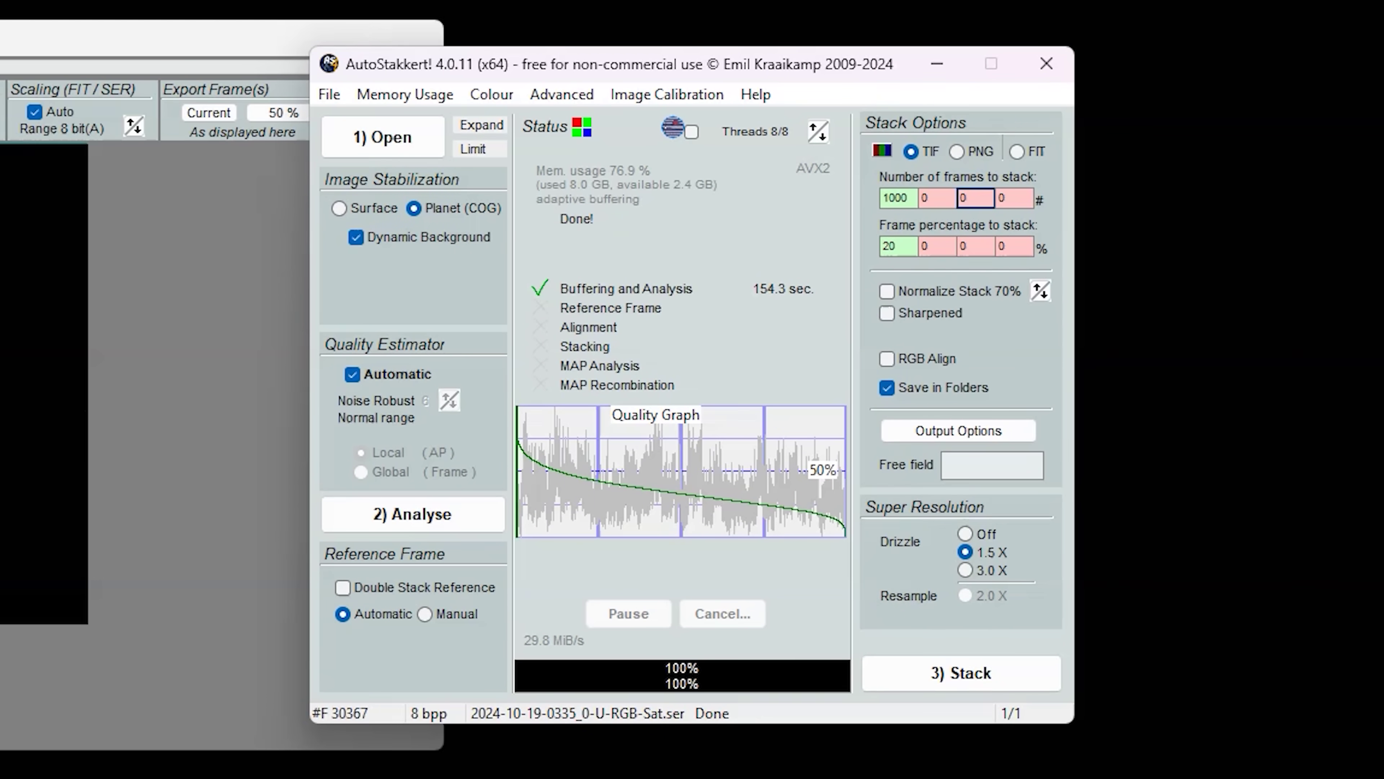
{"action": "left_click", "coordinate": [898, 197]}
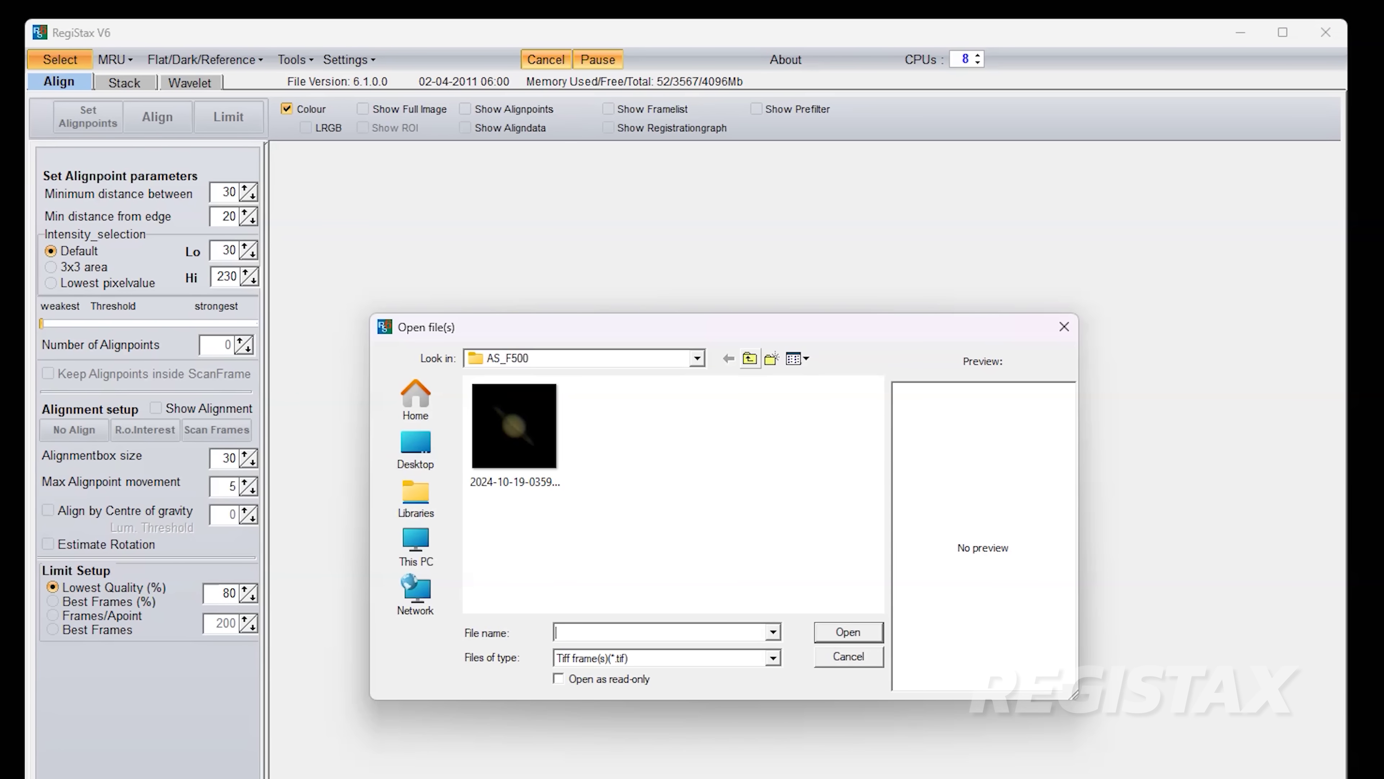
- Navigate into the AS_F1000 folder and open the stacked Saturn TIF
{"action": "key", "text": "BackSpace"}
{"action": "double_click", "coordinate": [508, 424]}
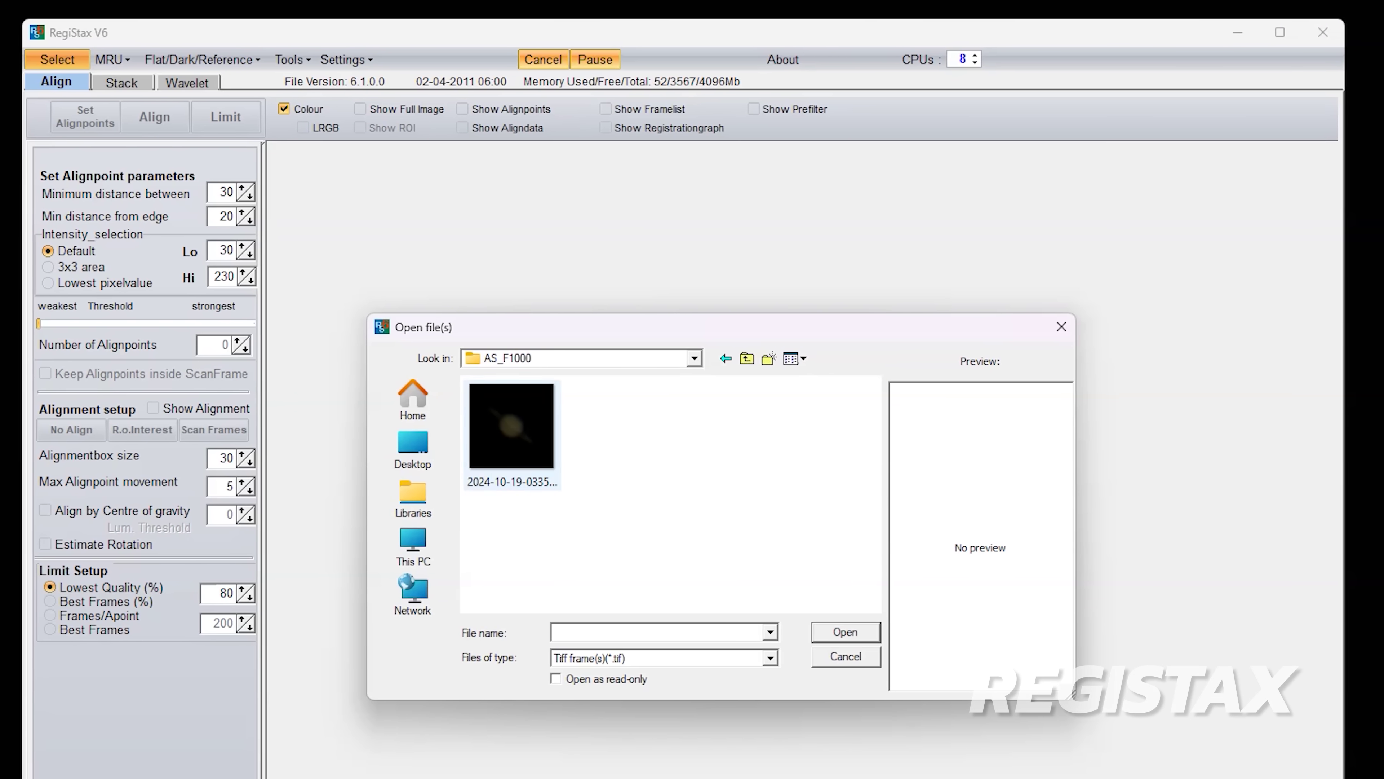
{"action": "left_click", "coordinate": [511, 425]}
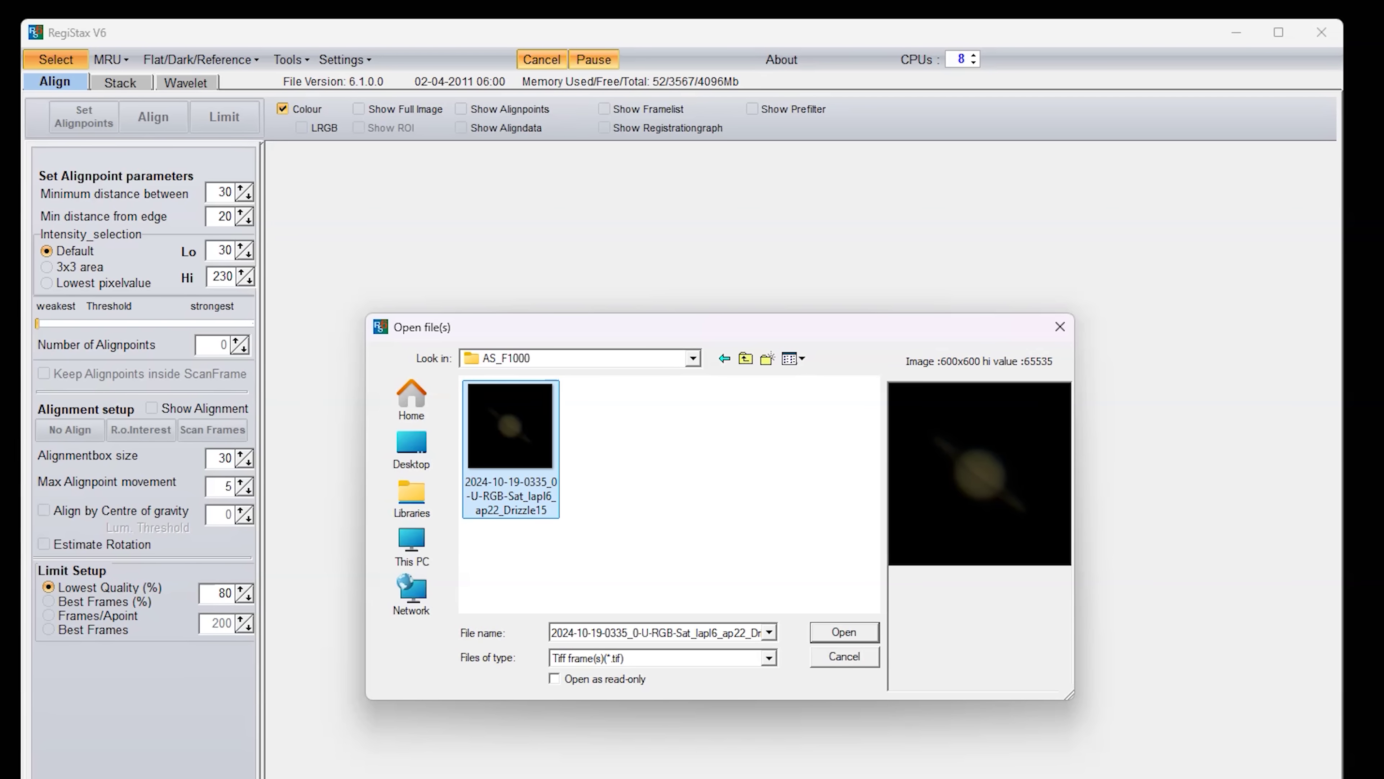
{"action": "key", "text": "BackSpace"}
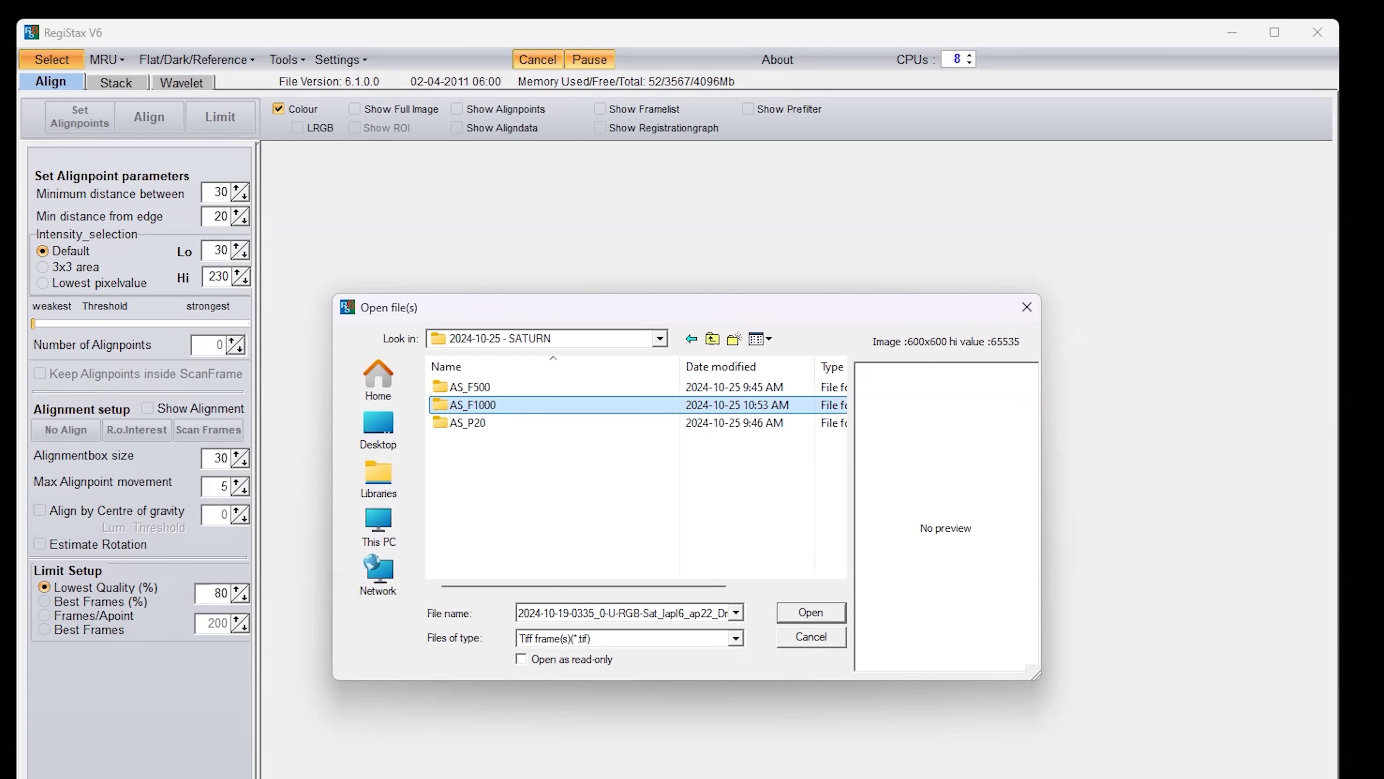
{"action": "key", "text": "Return"}
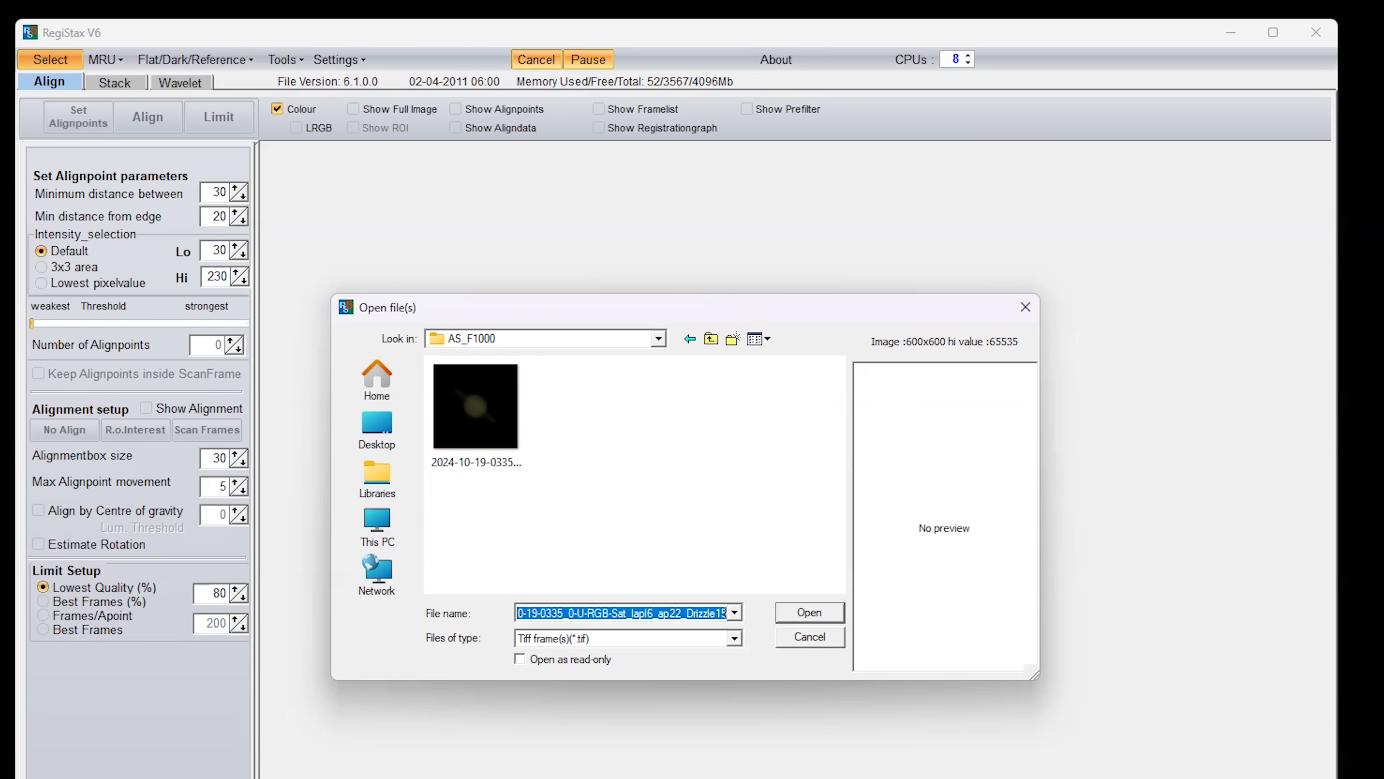
{"action": "left_click", "coordinate": [475, 406]}
{"action": "double_click", "coordinate": [476, 406]}
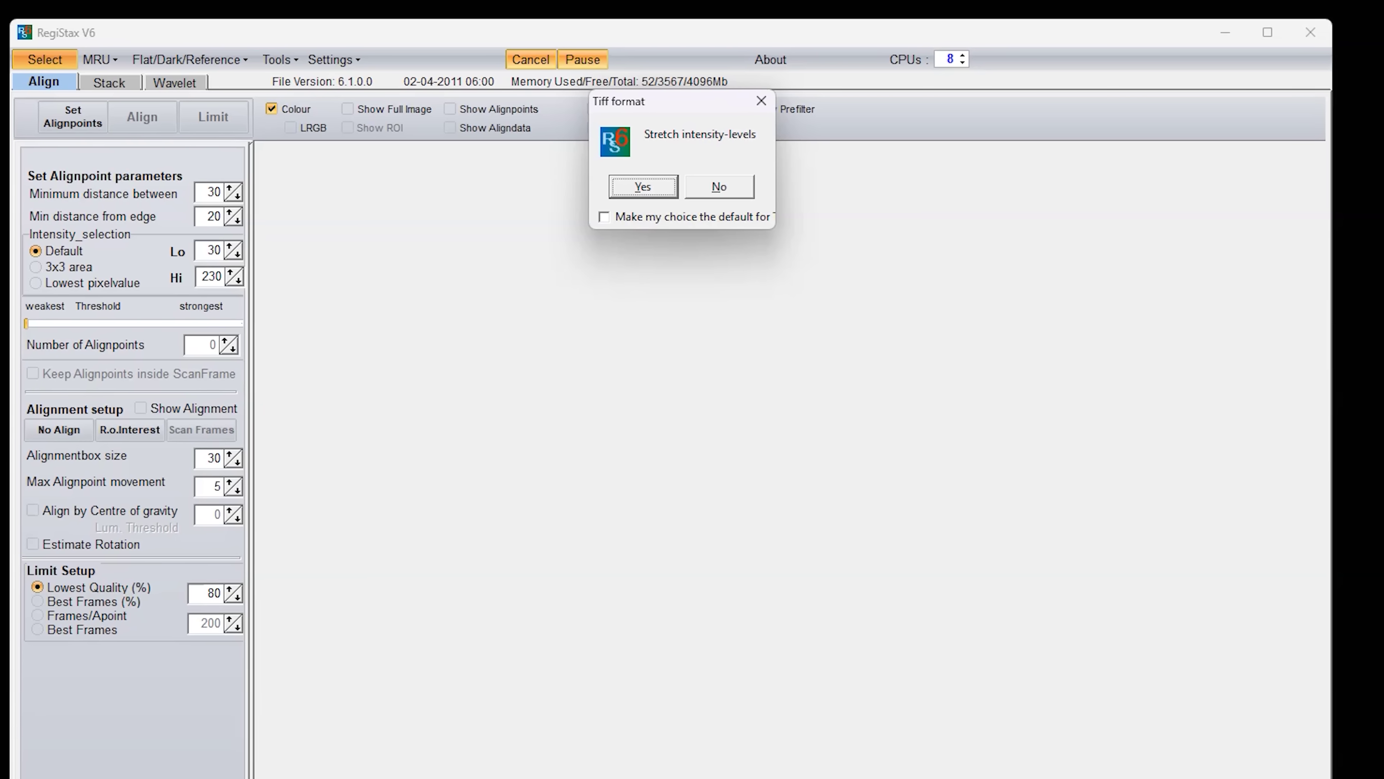
- Accept the Tiff intensity-stretch prompt to load Saturn, and enable Use Linked Wavelets
{"action": "key", "text": "Return"}
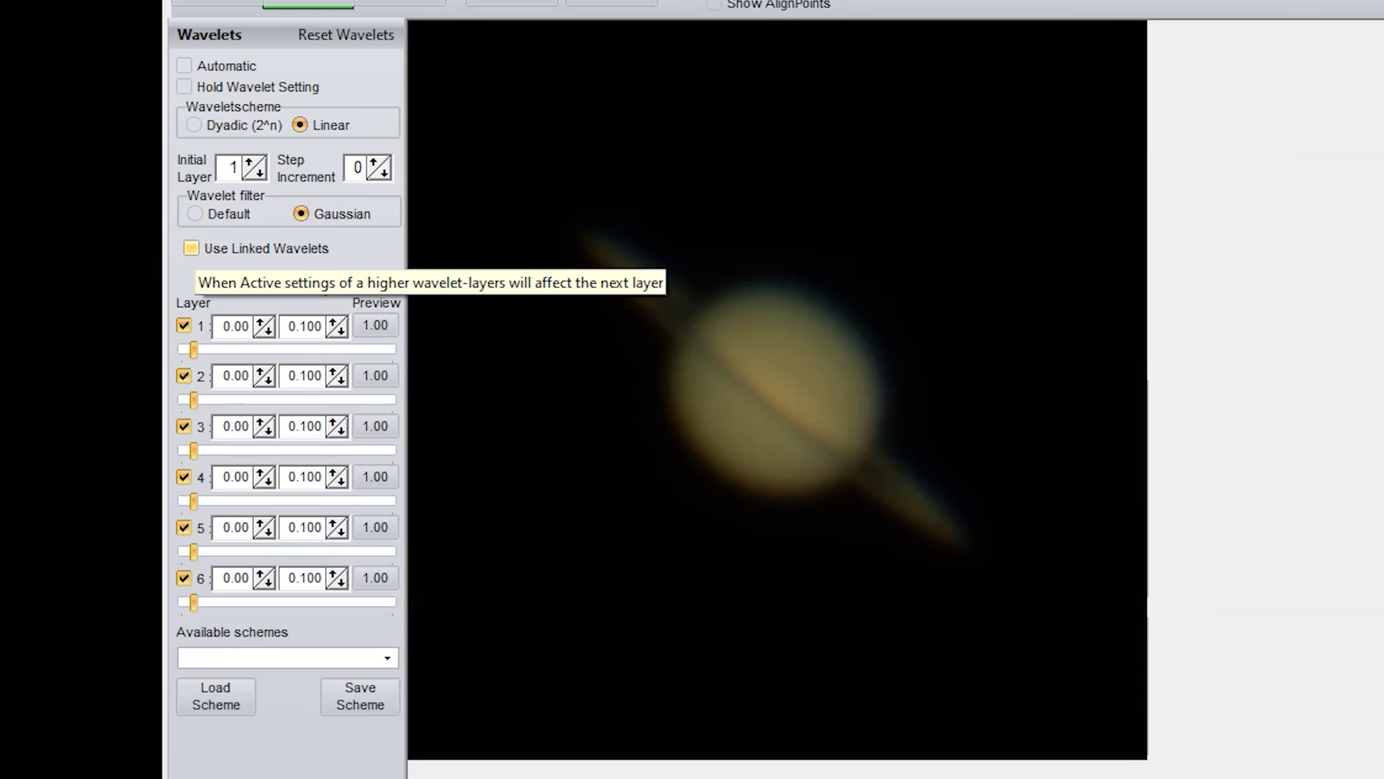
{"action": "left_click", "coordinate": [191, 249]}
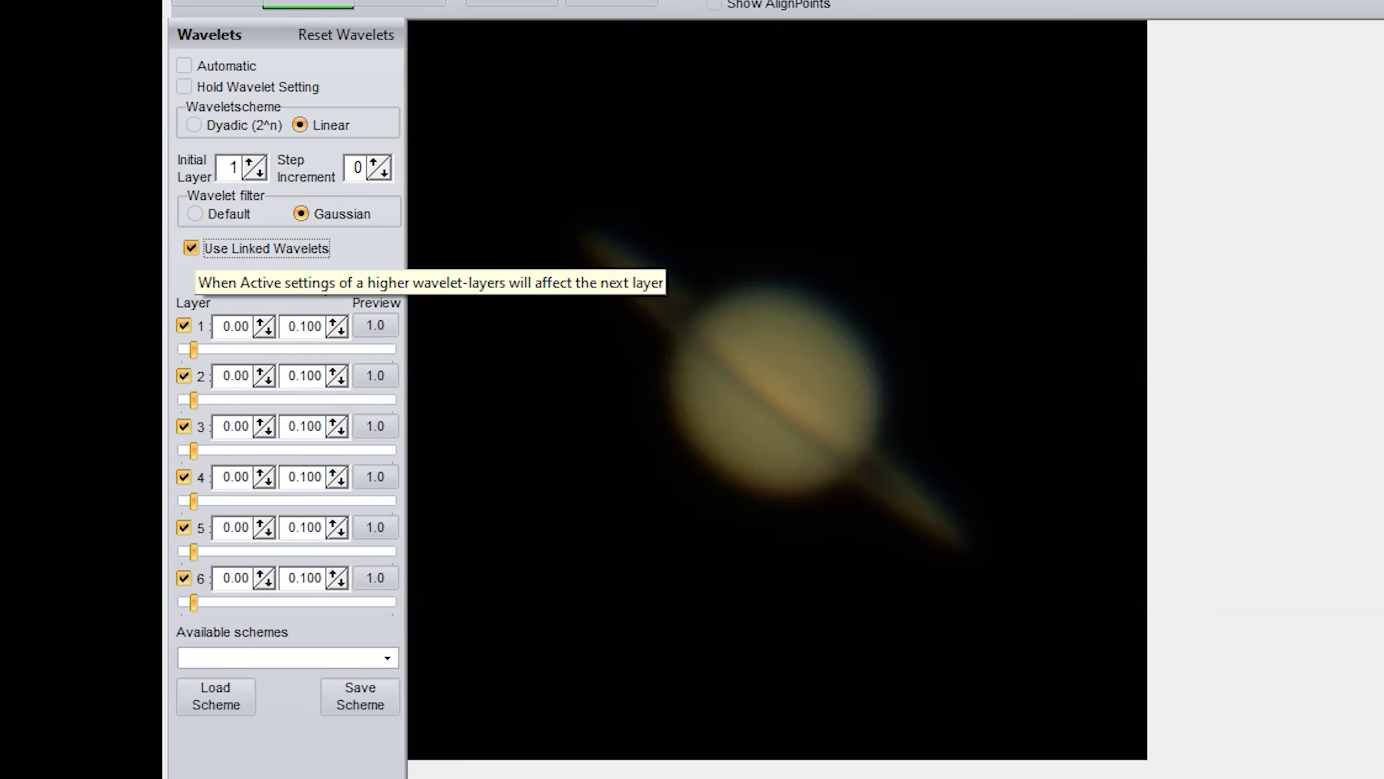
- Push wavelet layer 1's strength slider all the way to 100
{"action": "left_click_drag", "start_coordinate": [194, 349], "coordinate": [392, 349]}
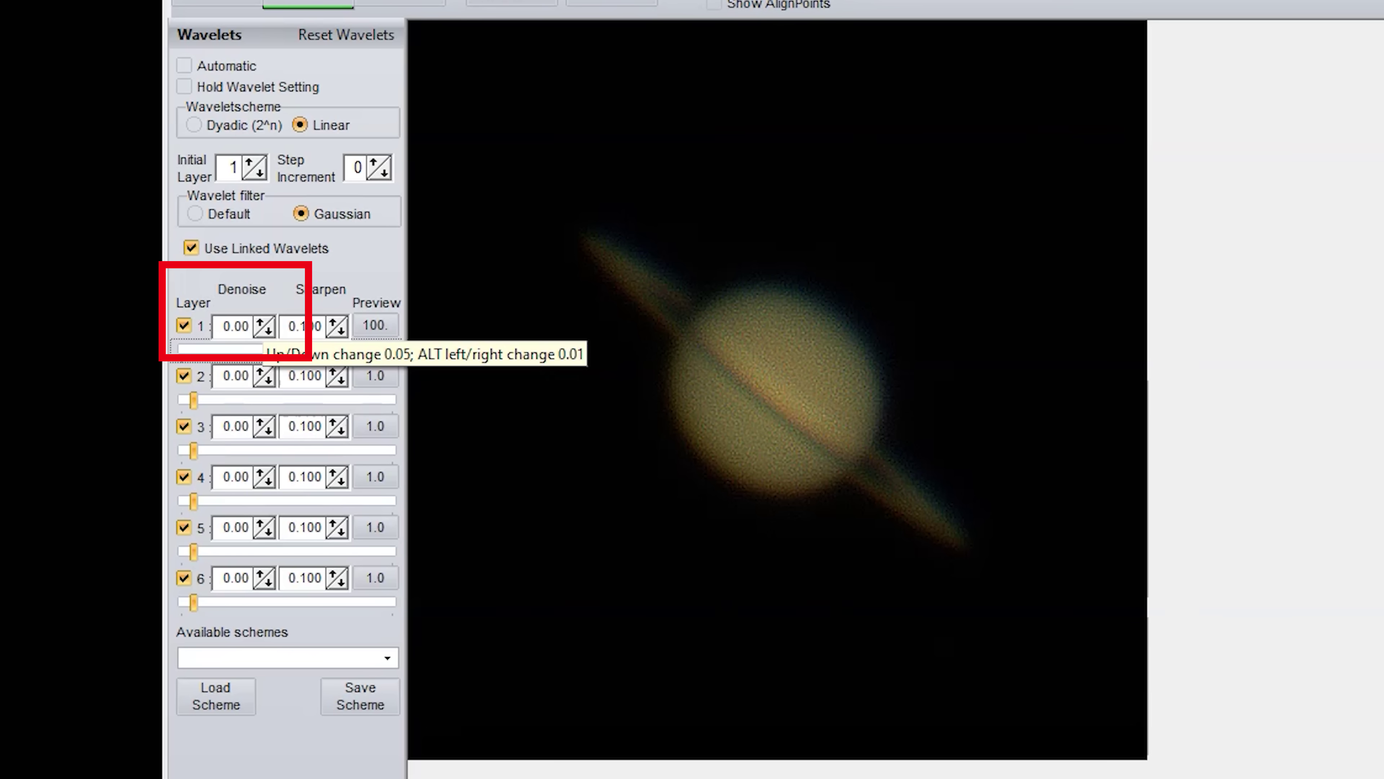
- Raise layer 1 denoise to about 0.25 with the spinner
{"action": "left_click", "coordinate": [236, 327]}
{"action": "left_click", "coordinate": [262, 323]}
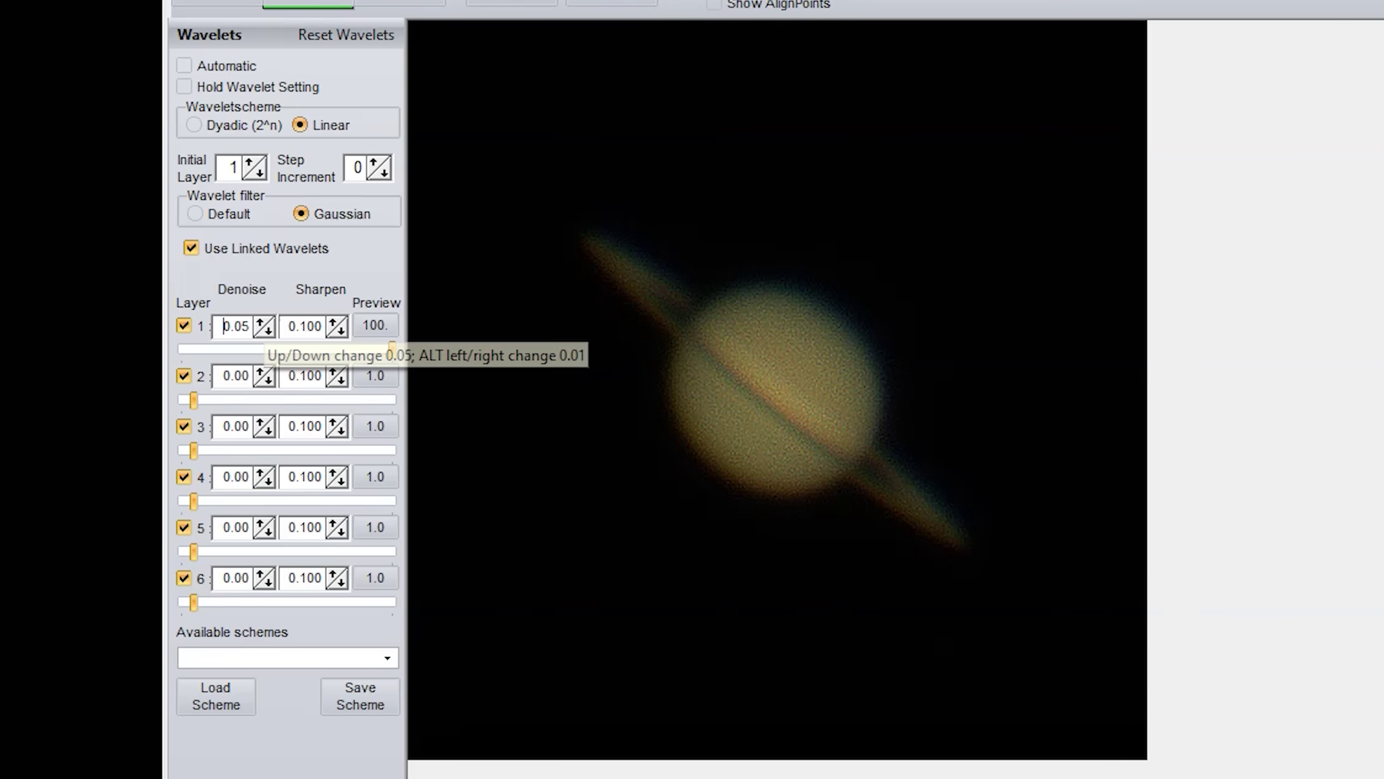
{"action": "left_click", "coordinate": [262, 322]}
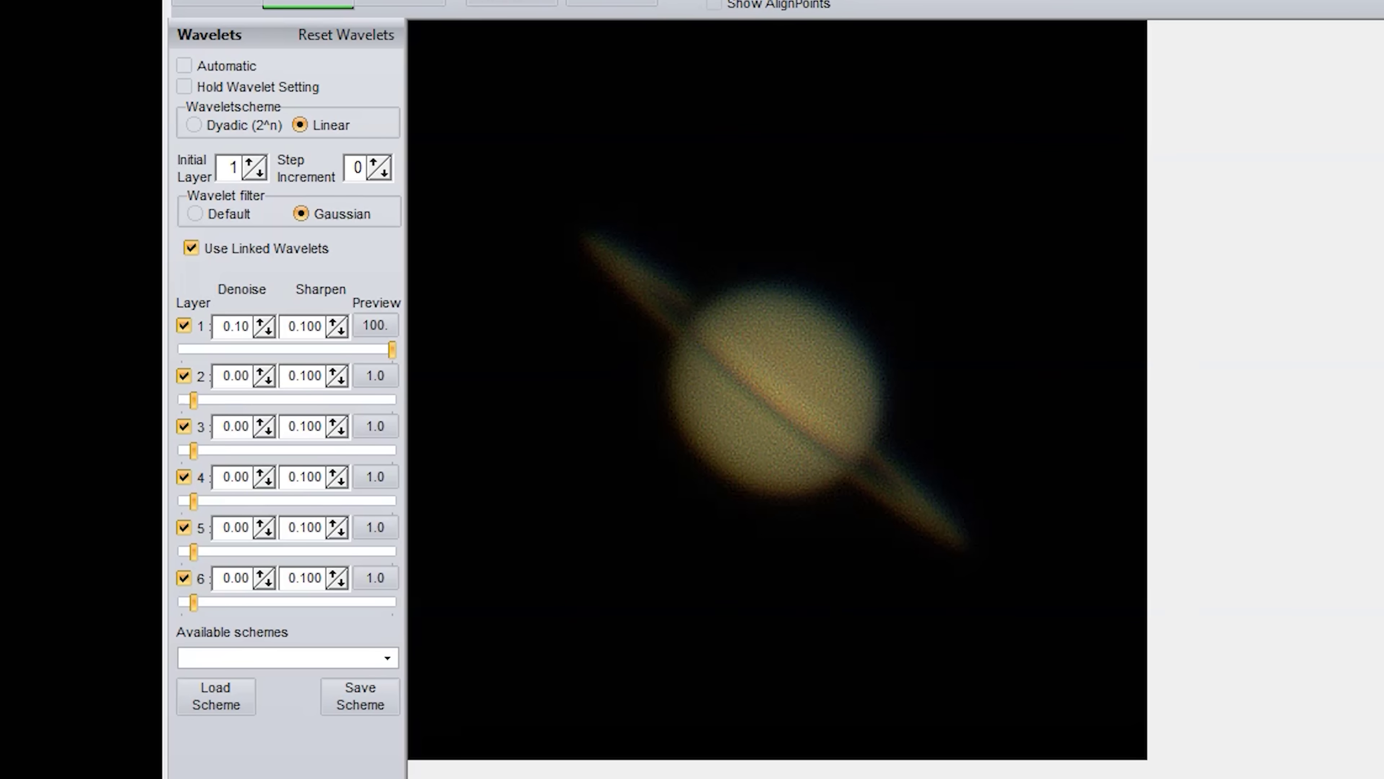
{"action": "left_click", "coordinate": [261, 322]}
{"action": "left_click", "coordinate": [261, 323]}
{"action": "left_click", "coordinate": [262, 322]}
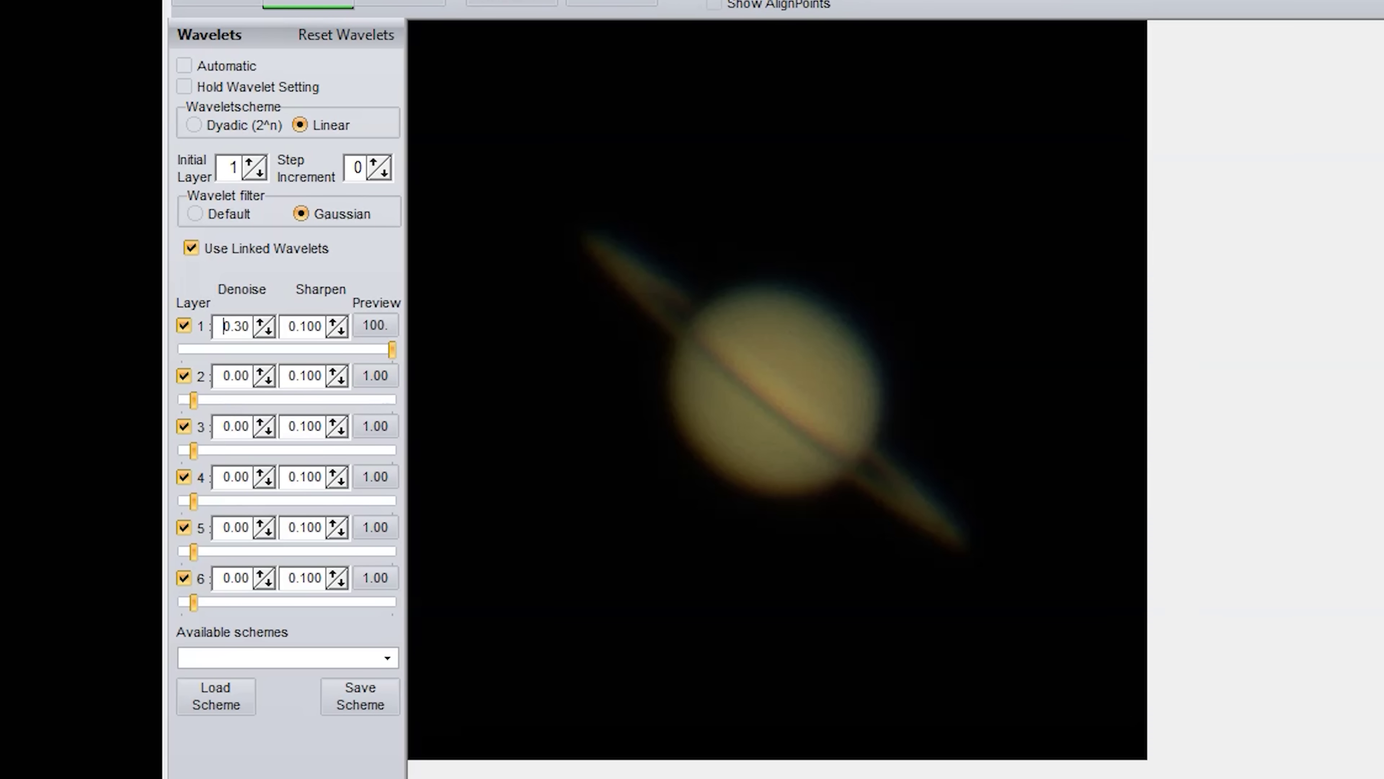
- Raise layer 1 sharpen to 0.200 and set its denoise to 0.35
{"action": "key", "text": "Tab"}
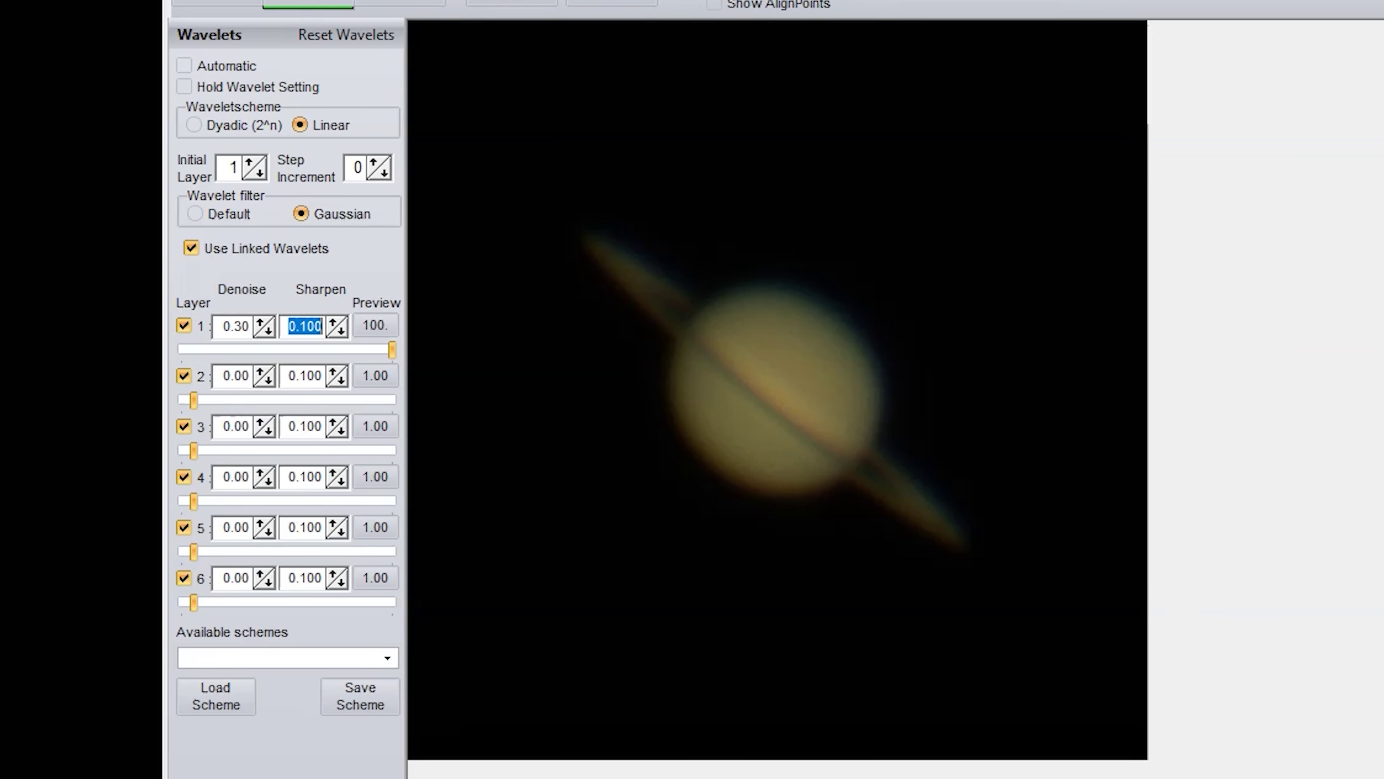
{"action": "key", "text": "Up"}
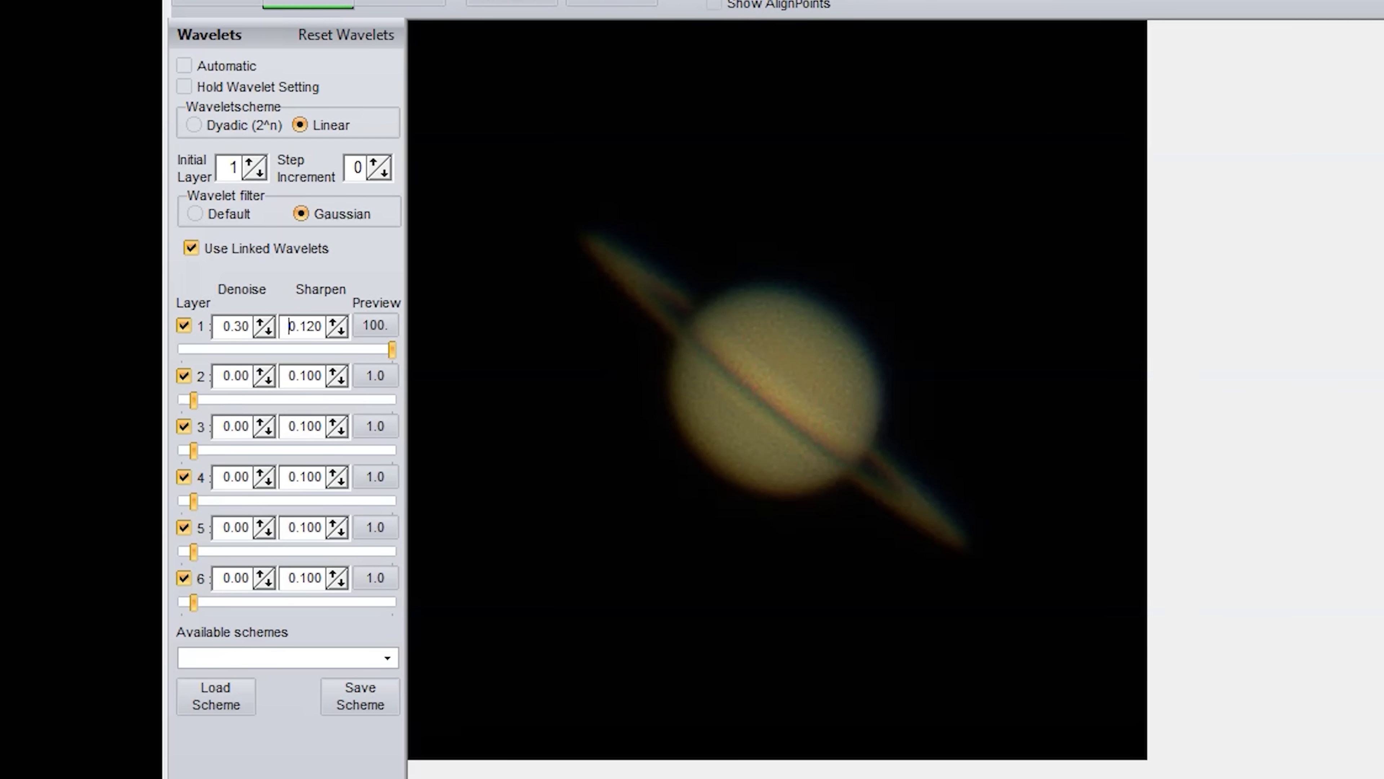
{"action": "key", "text": "Up"}
{"action": "key", "text": "Up"}
{"action": "key", "text": "Up"}
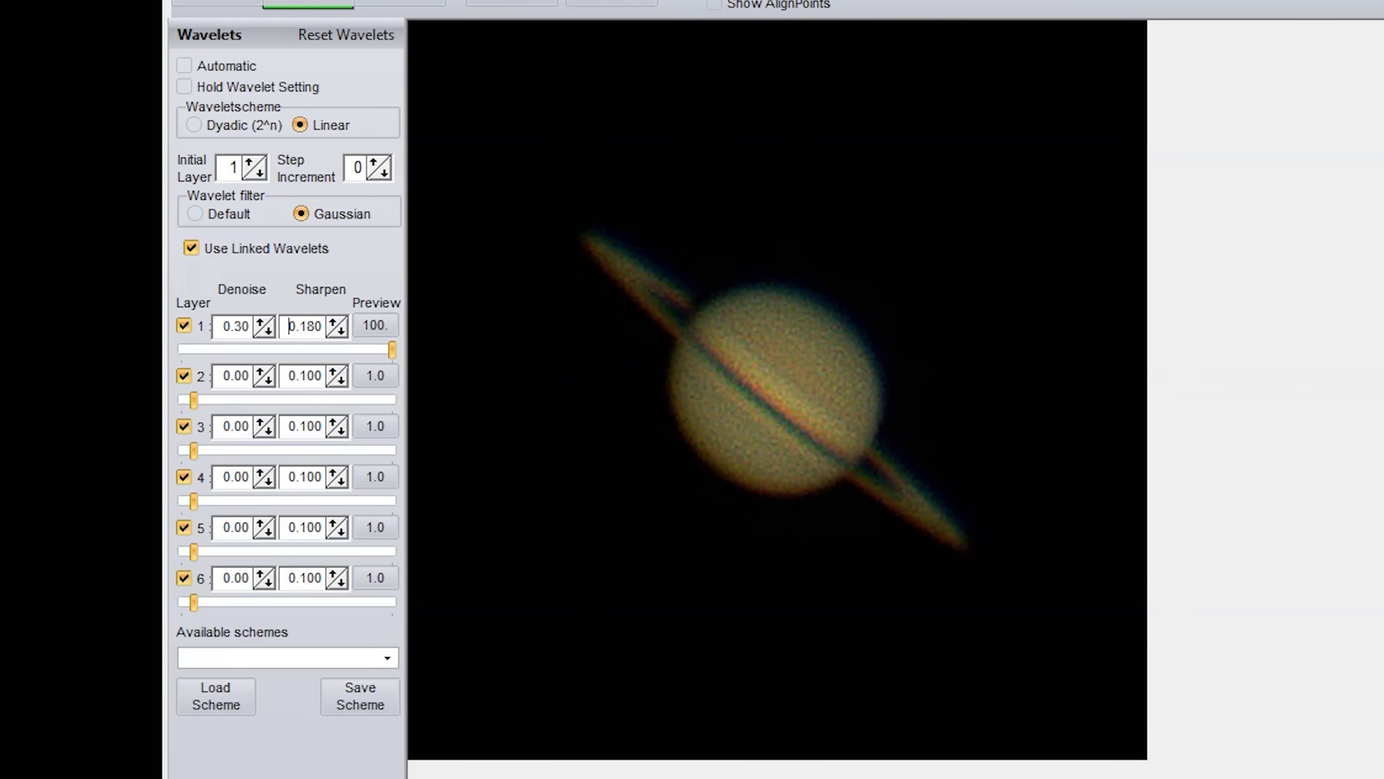
{"action": "key", "text": "Up"}
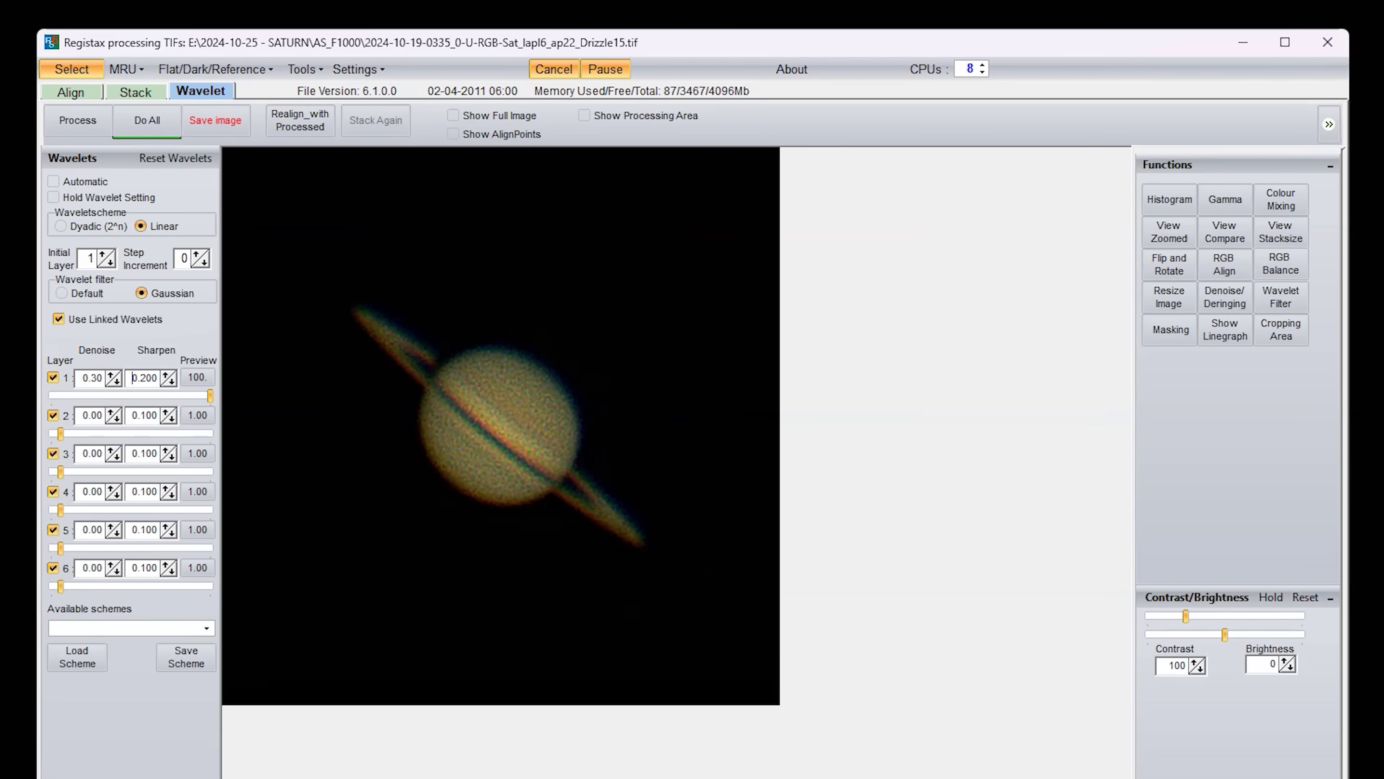
{"action": "key", "text": "shift+Tab"}
{"action": "type", "text": "0.35"}
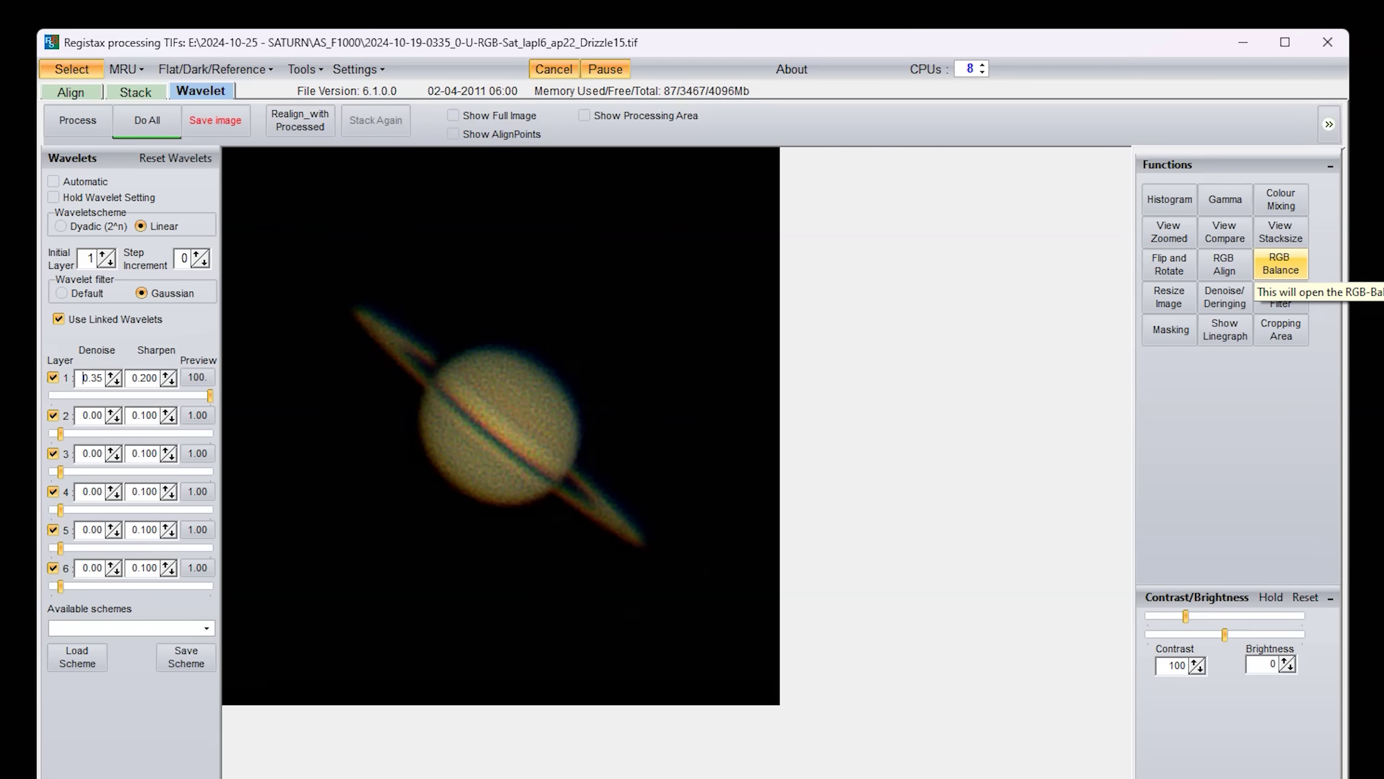
{"action": "left_click", "coordinate": [1281, 263]}
- Auto-balance the colour weights to red 0.91, green 0.97 and blue 1.65, then close the balance panel
{"action": "left_click_drag", "start_coordinate": [546, 233], "coordinate": [862, 271]}
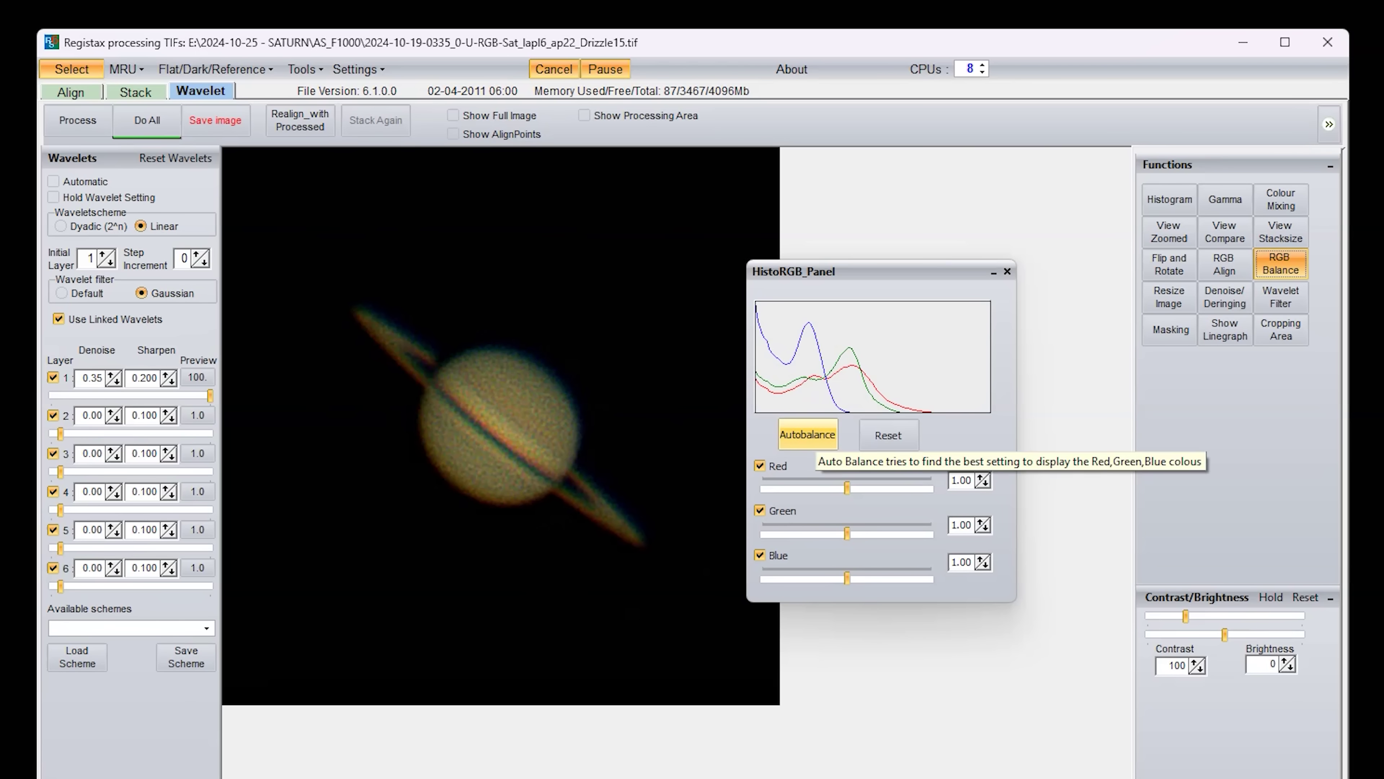
{"action": "left_click", "coordinate": [808, 435]}
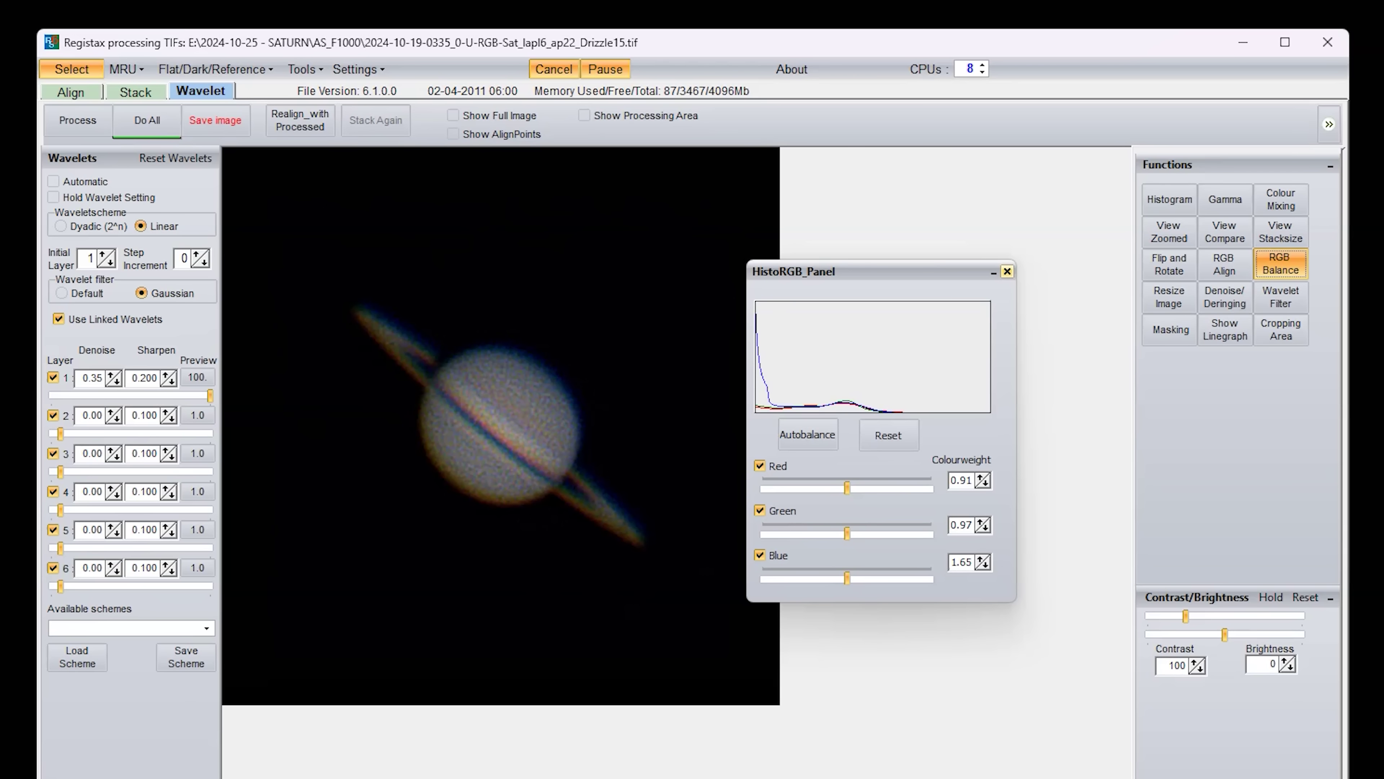
{"action": "left_click", "coordinate": [1006, 271]}
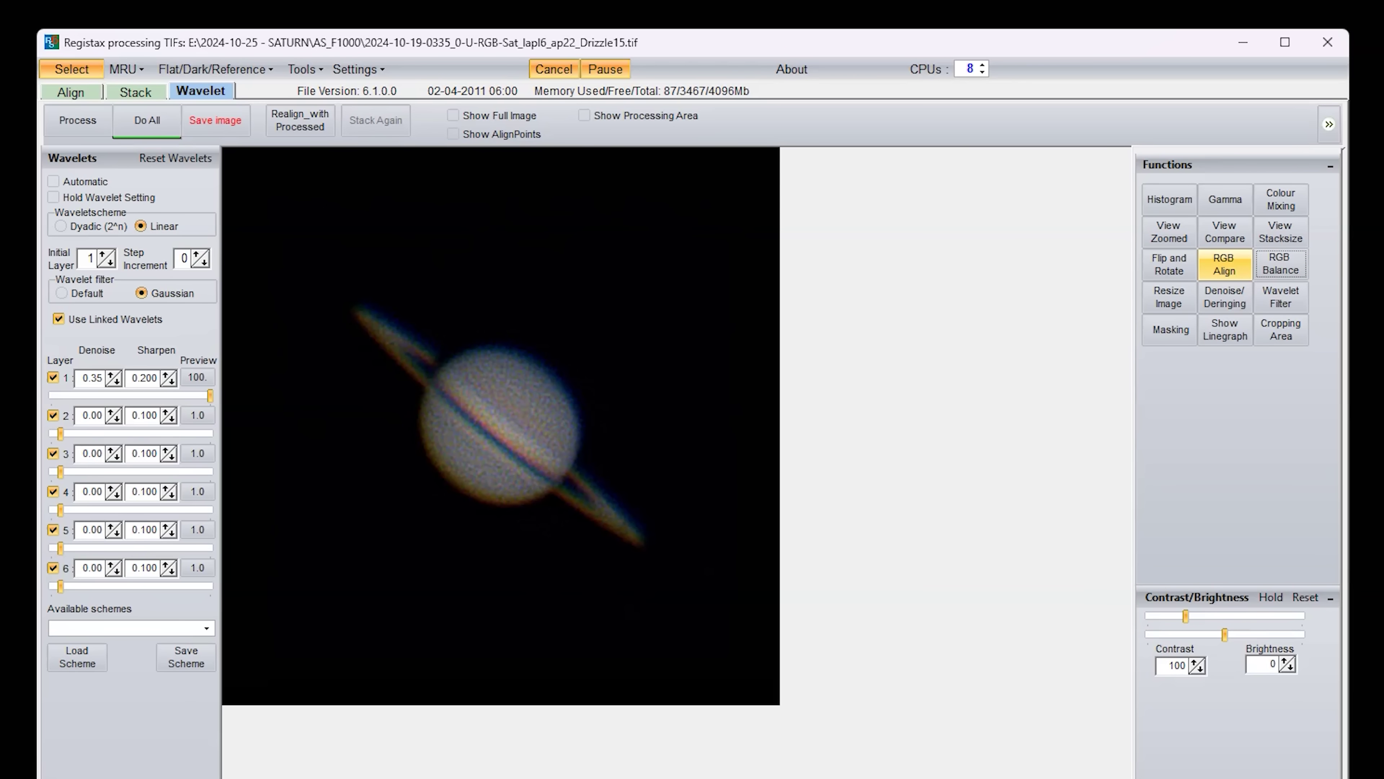
- Open the RGB Align tool and move its window off Saturn
{"action": "left_click", "coordinate": [1224, 265]}
{"action": "left_click_drag", "start_coordinate": [294, 320], "coordinate": [814, 296]}
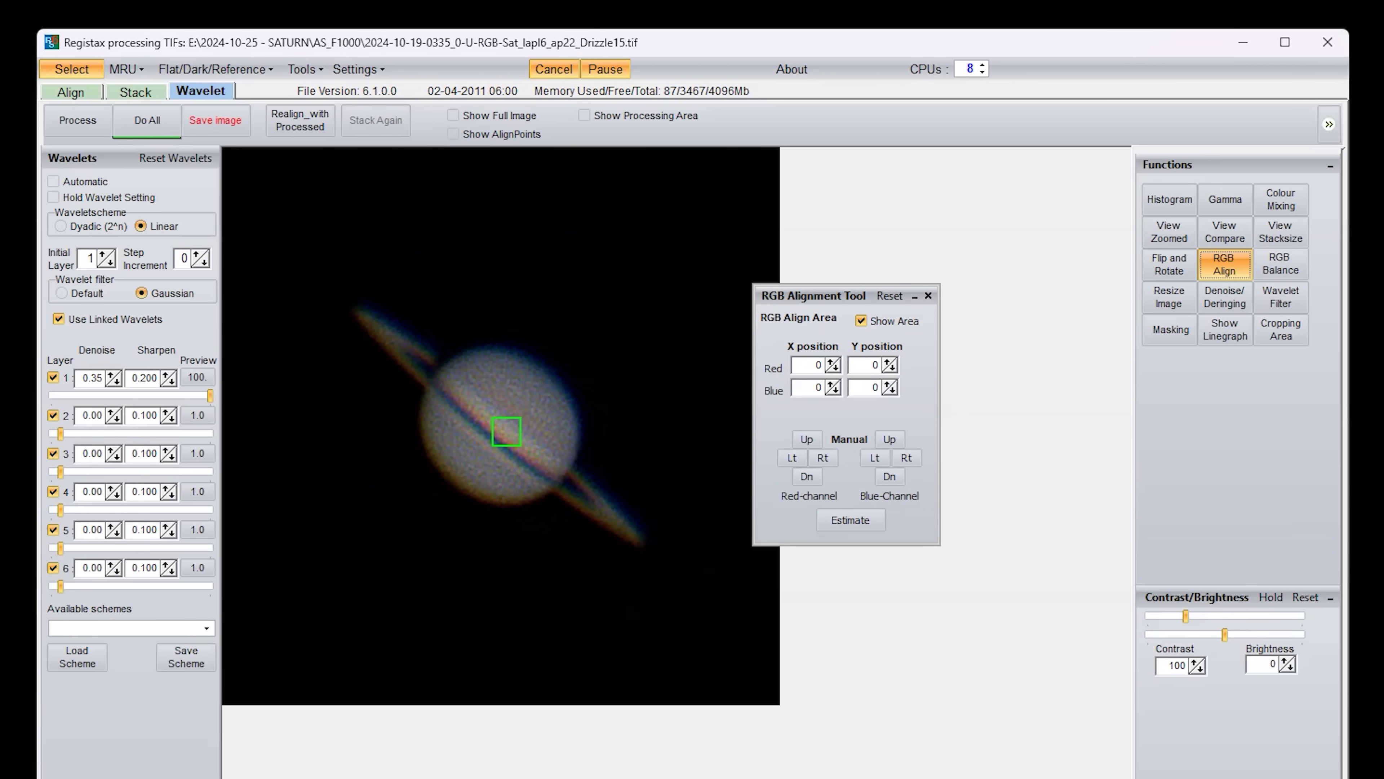
{"action": "left_click_drag", "start_coordinate": [814, 296], "coordinate": [822, 294]}
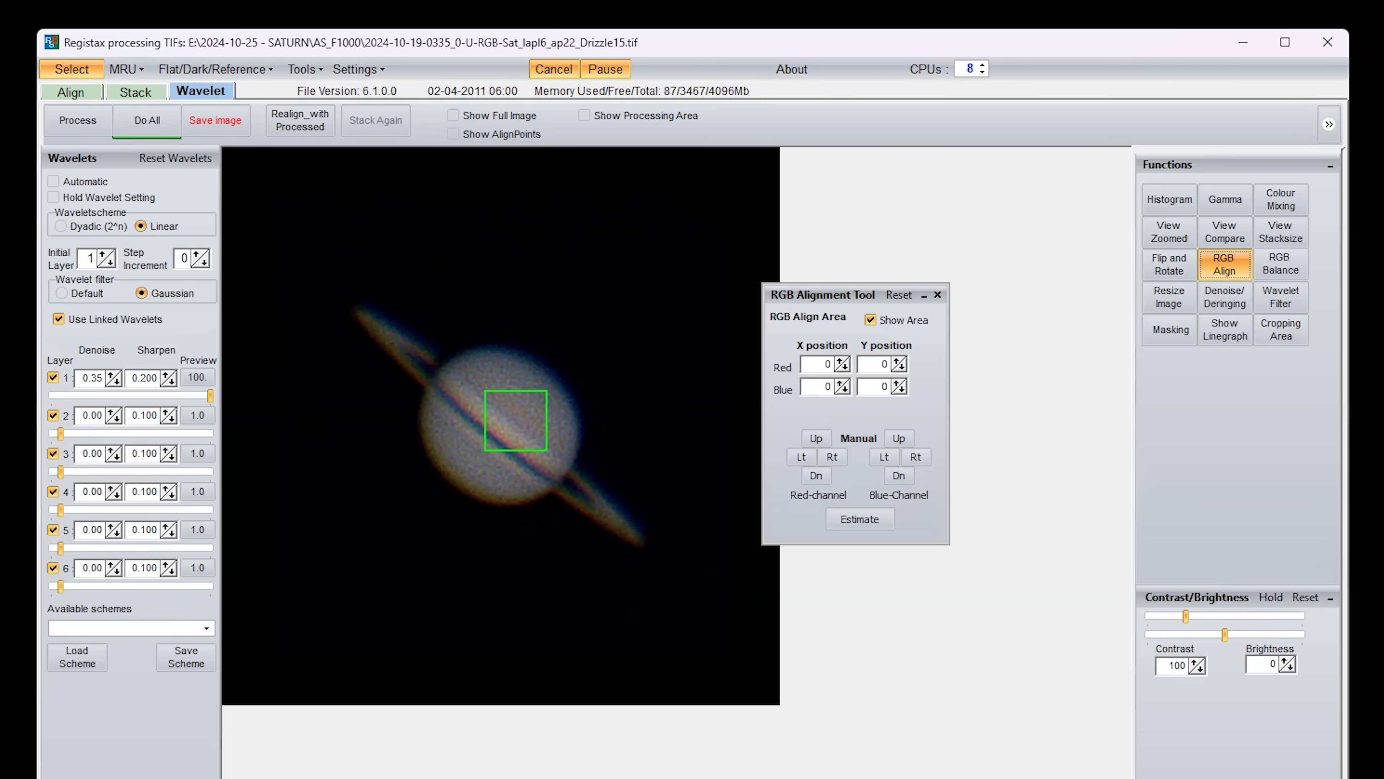
- Fit the alignment box around Saturn's rings and estimate shifts: red X 2, Y 3; blue X -4, Y -4
{"action": "left_click_drag", "start_coordinate": [550, 390], "coordinate": [647, 317]}
{"action": "left_click_drag", "start_coordinate": [485, 450], "coordinate": [347, 572]}
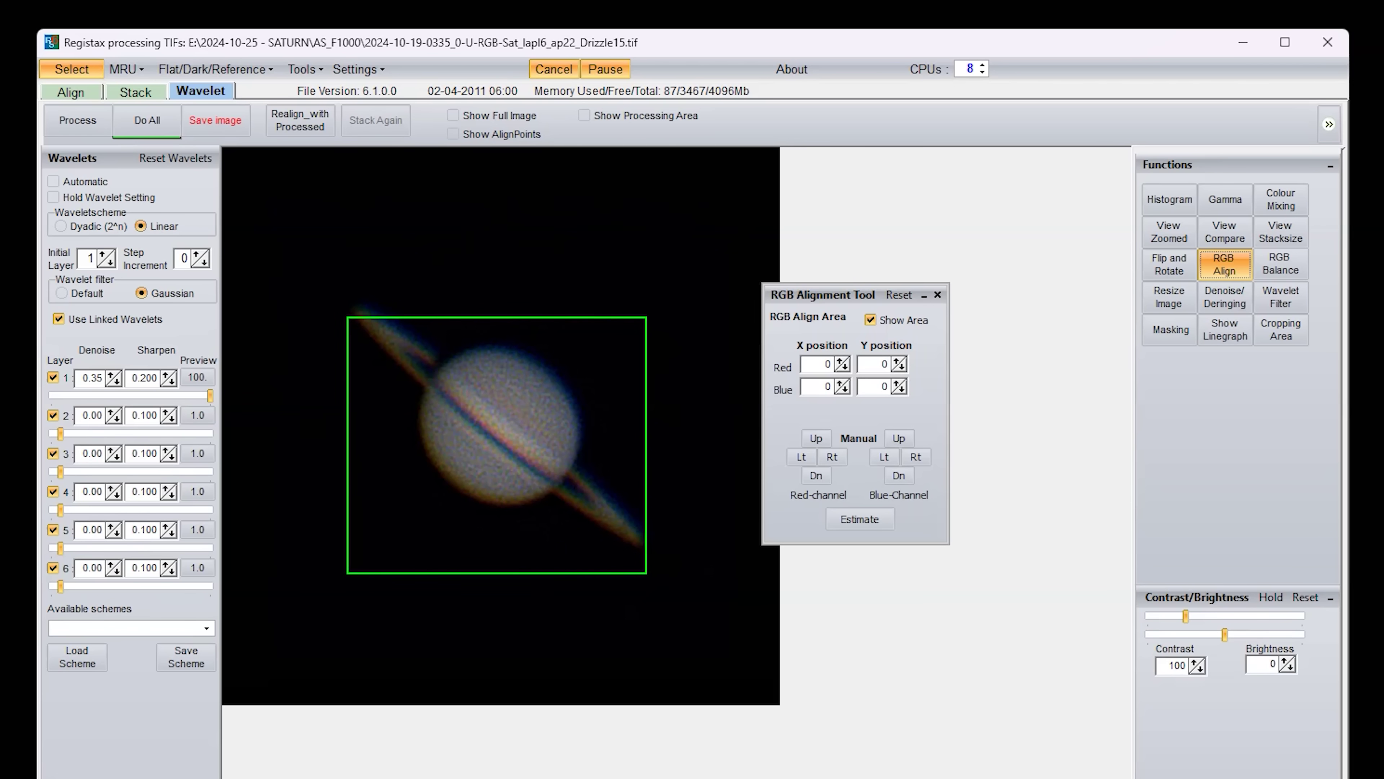
{"action": "left_click_drag", "start_coordinate": [347, 317], "coordinate": [339, 290]}
{"action": "mouse_move", "coordinate": [647, 572]}
{"action": "left_mouse_down"}
{"action": "mouse_move", "coordinate": [660, 582]}
{"action": "mouse_move", "coordinate": [661, 566]}
{"action": "left_mouse_up"}
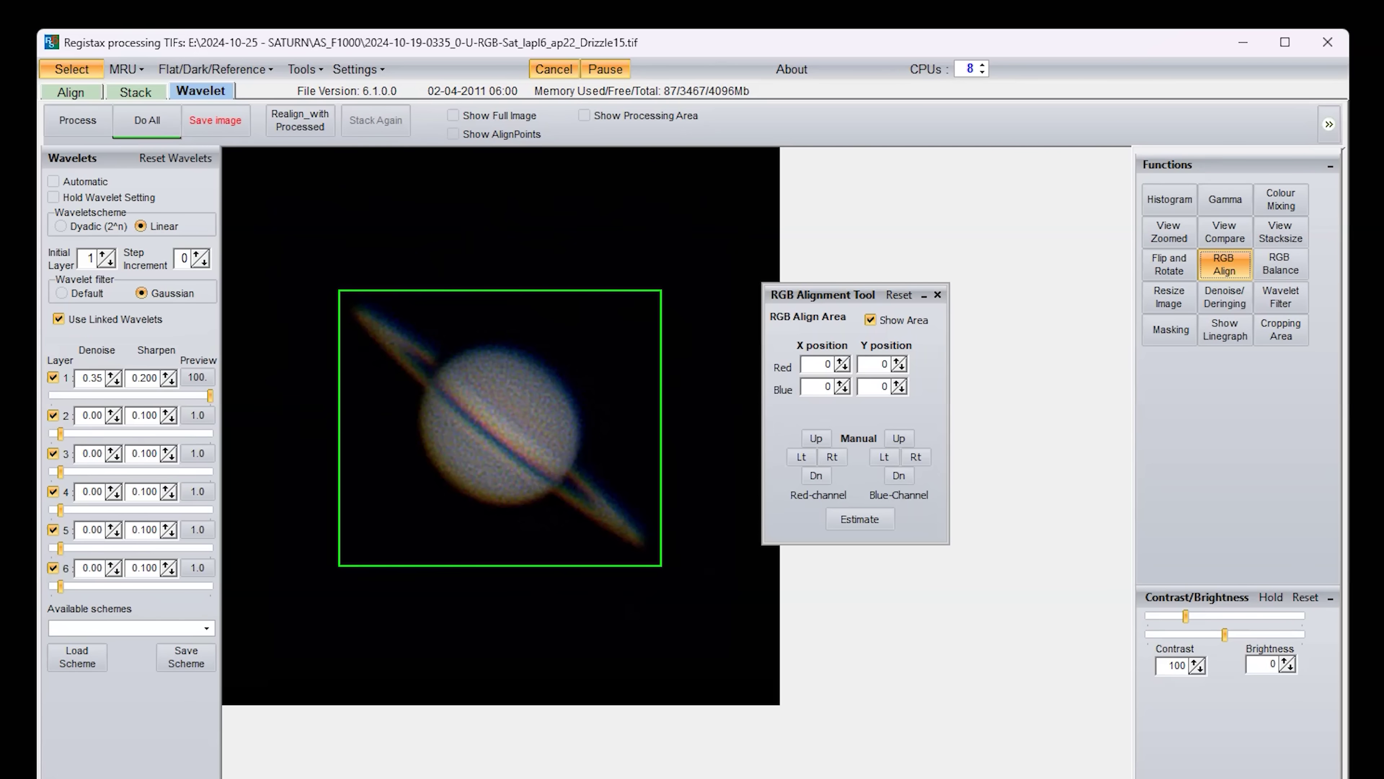
{"action": "left_click", "coordinate": [860, 519]}
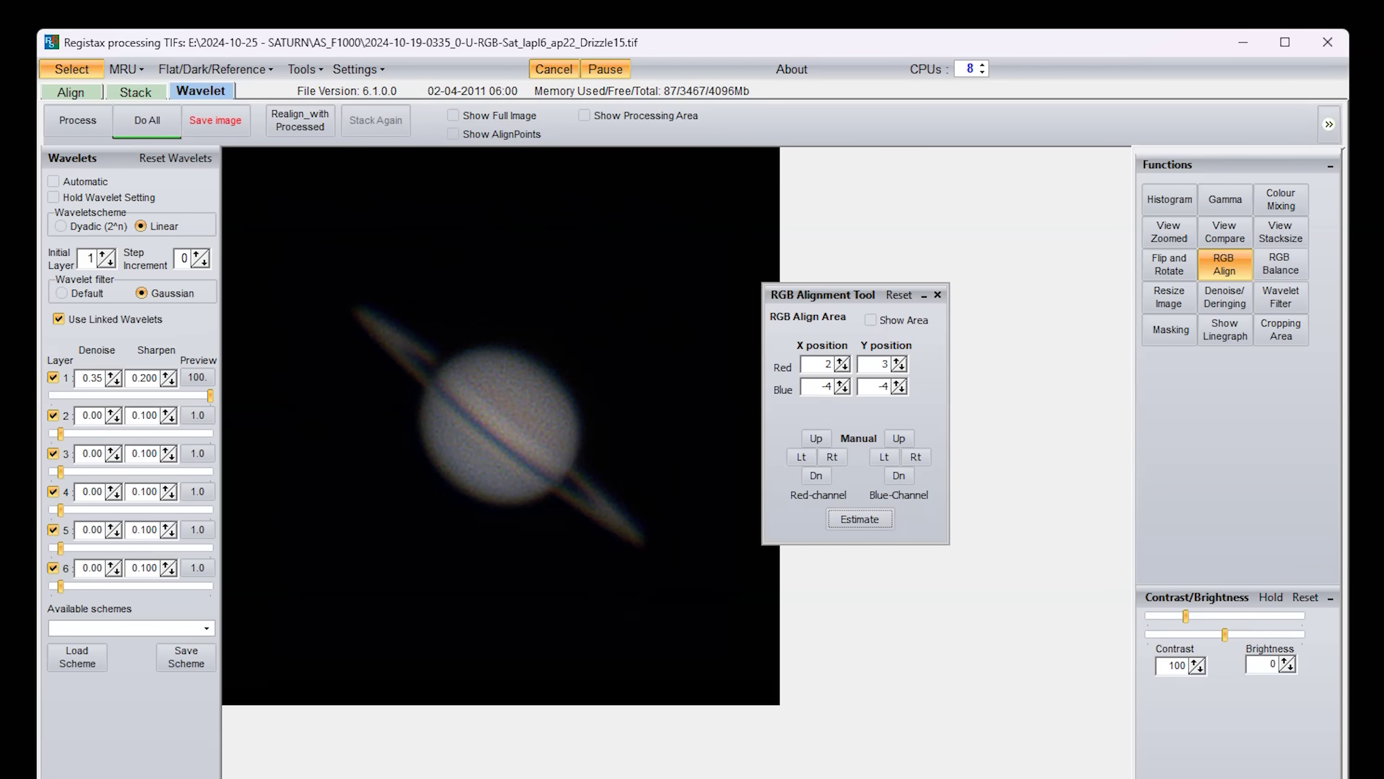
{"action": "left_click_drag", "start_coordinate": [823, 295], "coordinate": [853, 293]}
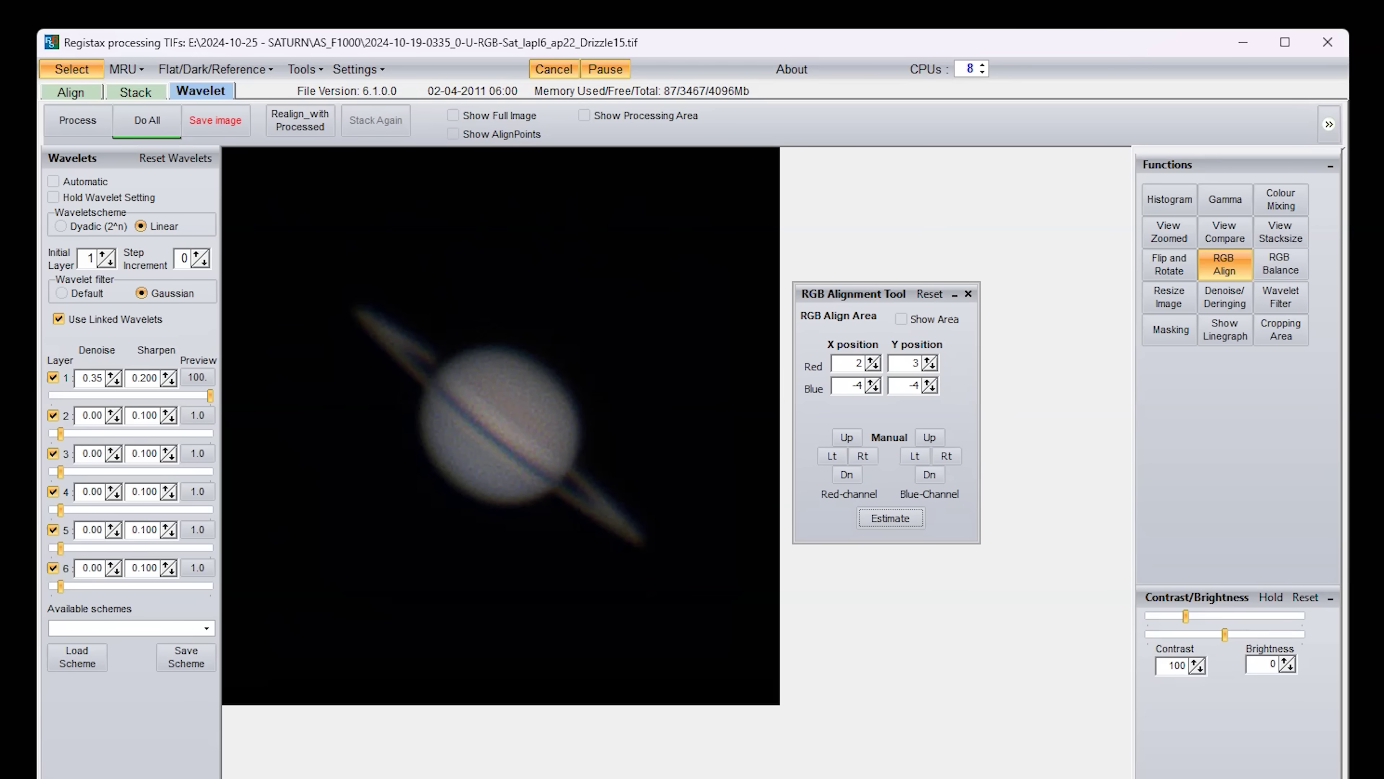